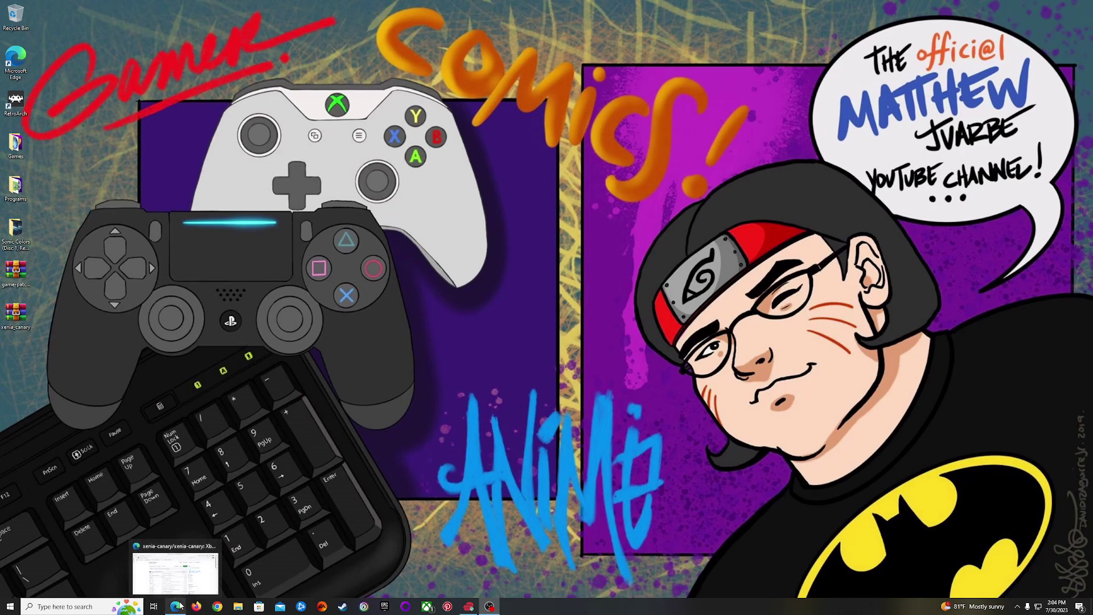
Step: Download xenia_canary.zip from the latest canary_experimental release of the xenia-canary GitHub repository in Microsoft Edge
{"action": "left_click", "coordinate": [180, 607]}
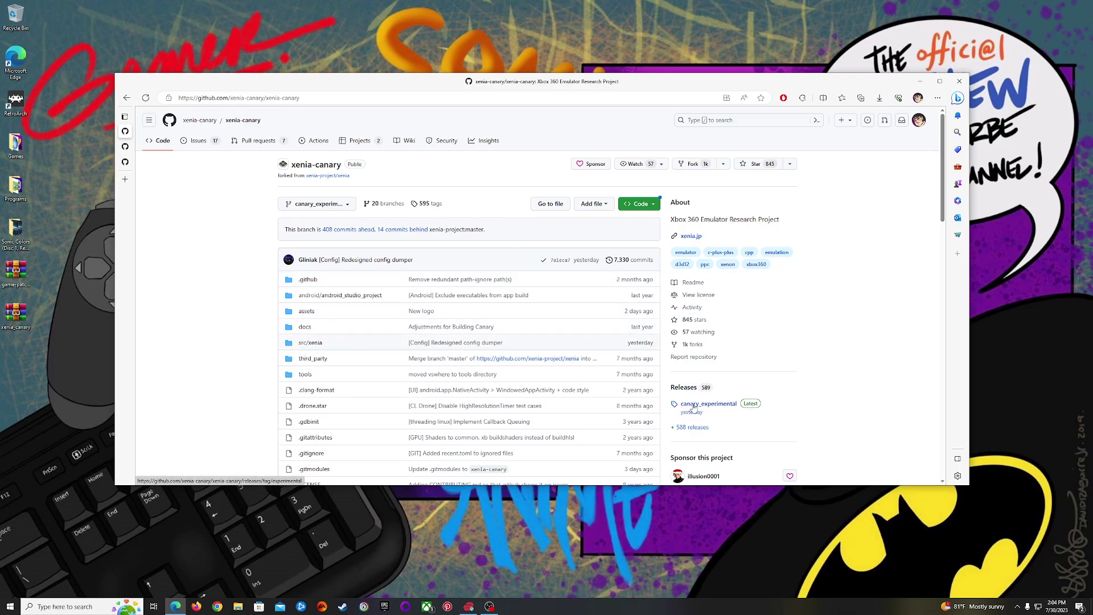
{"action": "left_click", "coordinate": [694, 405]}
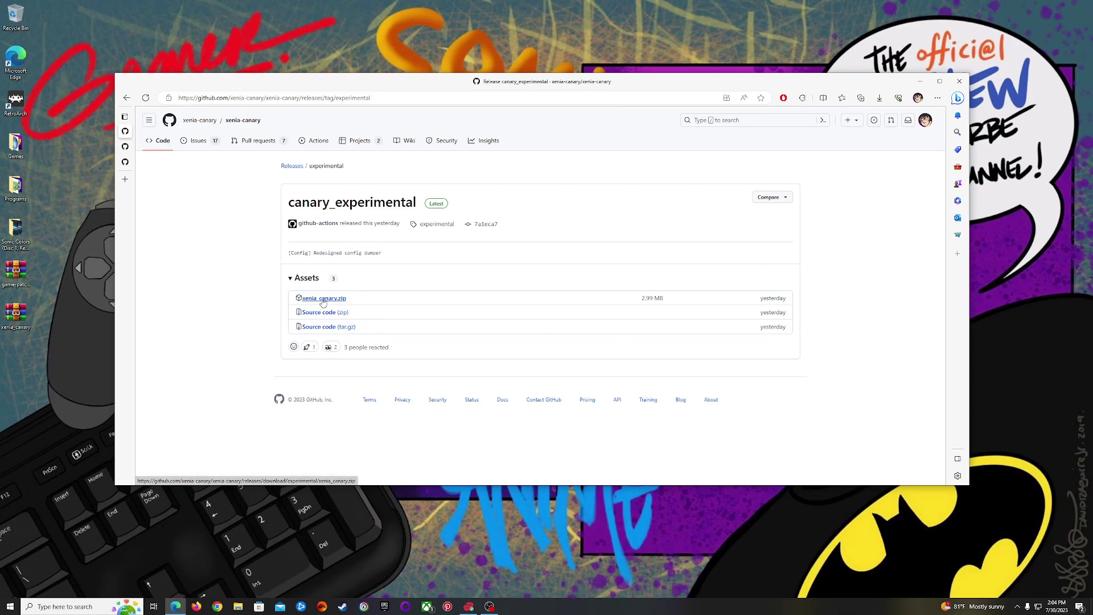
{"action": "left_click", "coordinate": [323, 299]}
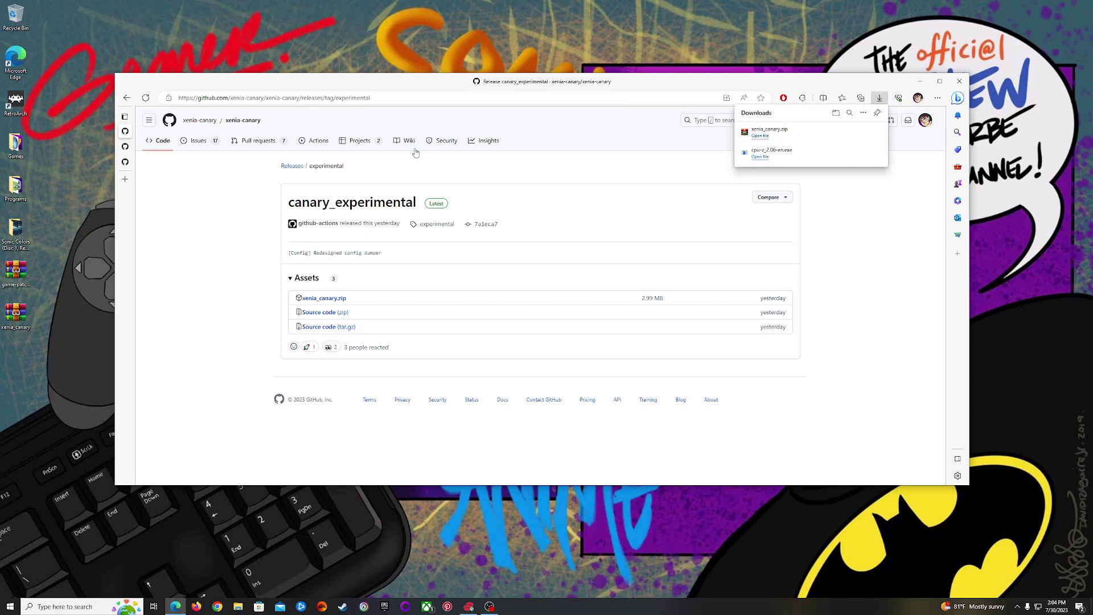
Step: Download the game patches zip linked in the game-patches repository's installation instructions, and minimize the browser
{"action": "left_click", "coordinate": [125, 147]}
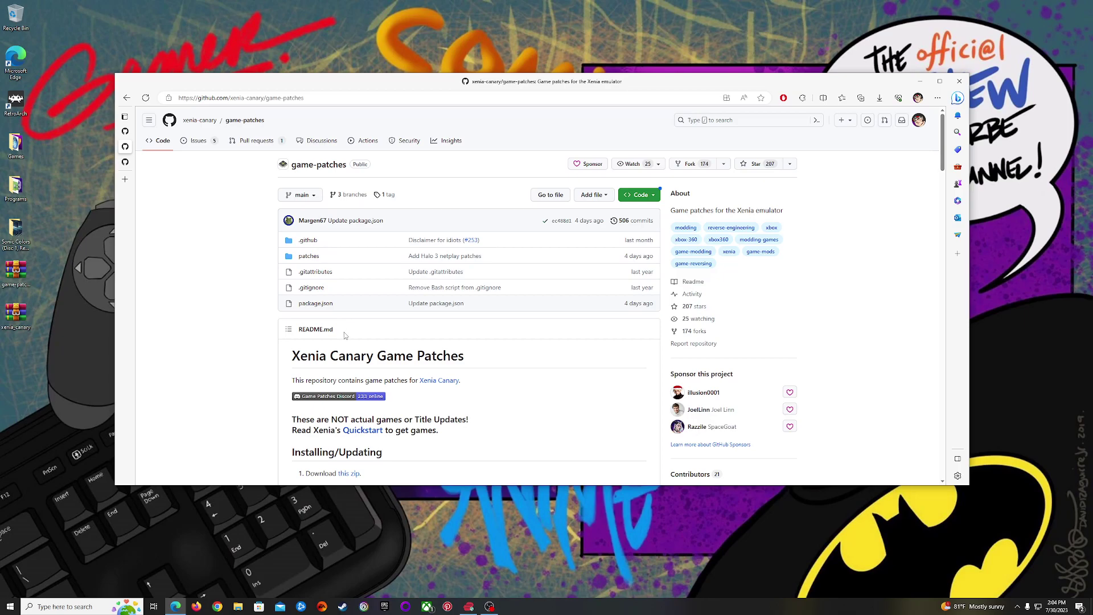
{"action": "scroll", "coordinate": [344, 333], "scroll_direction": "down", "scroll_amount": 3}
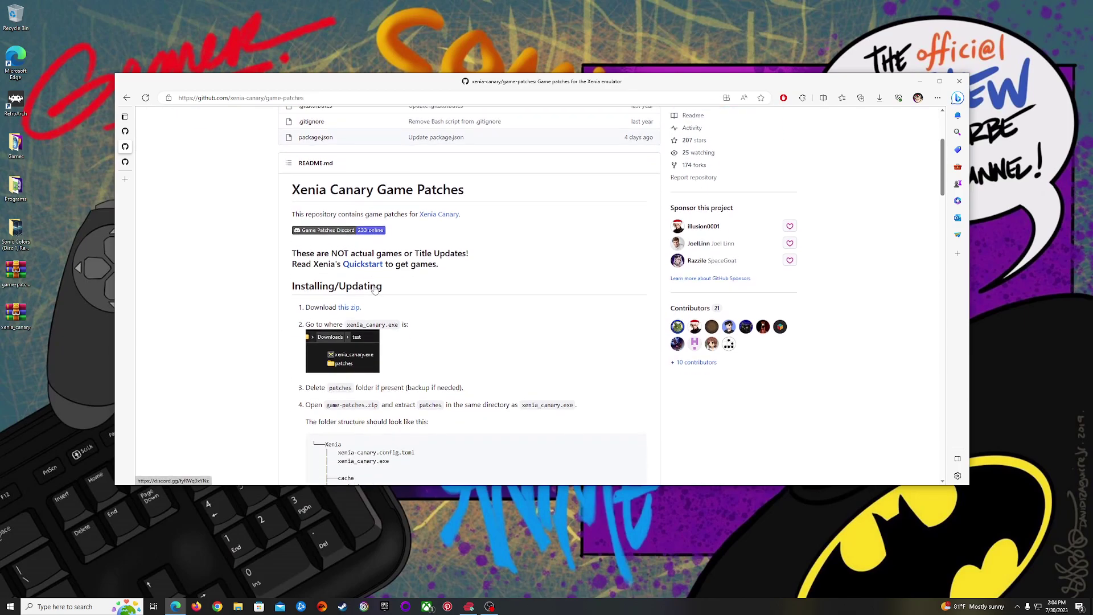
{"action": "left_click", "coordinate": [348, 305]}
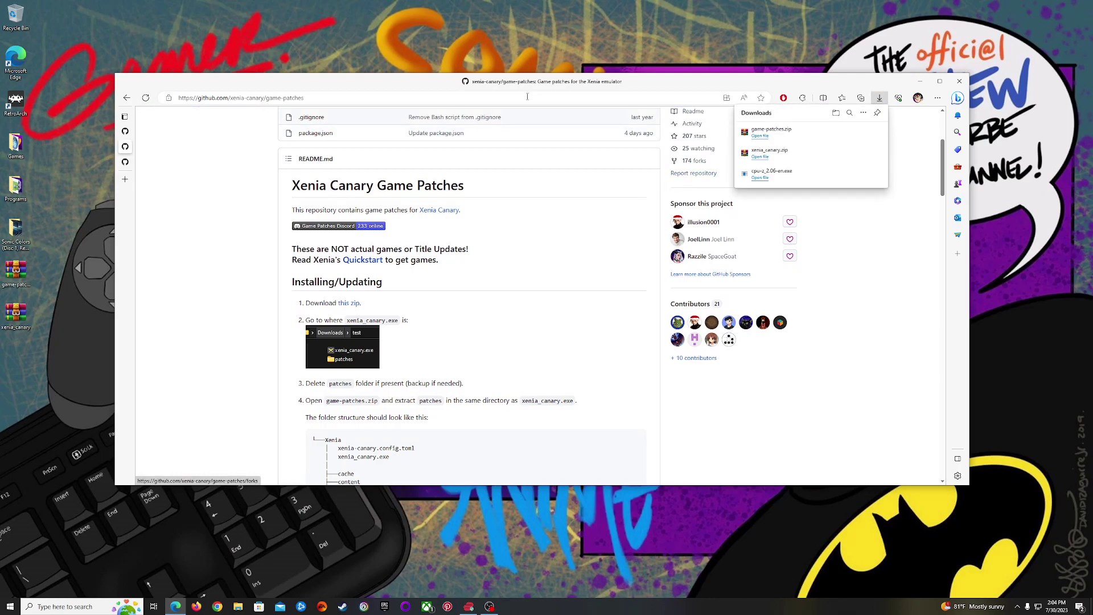
{"action": "left_click", "coordinate": [149, 132]}
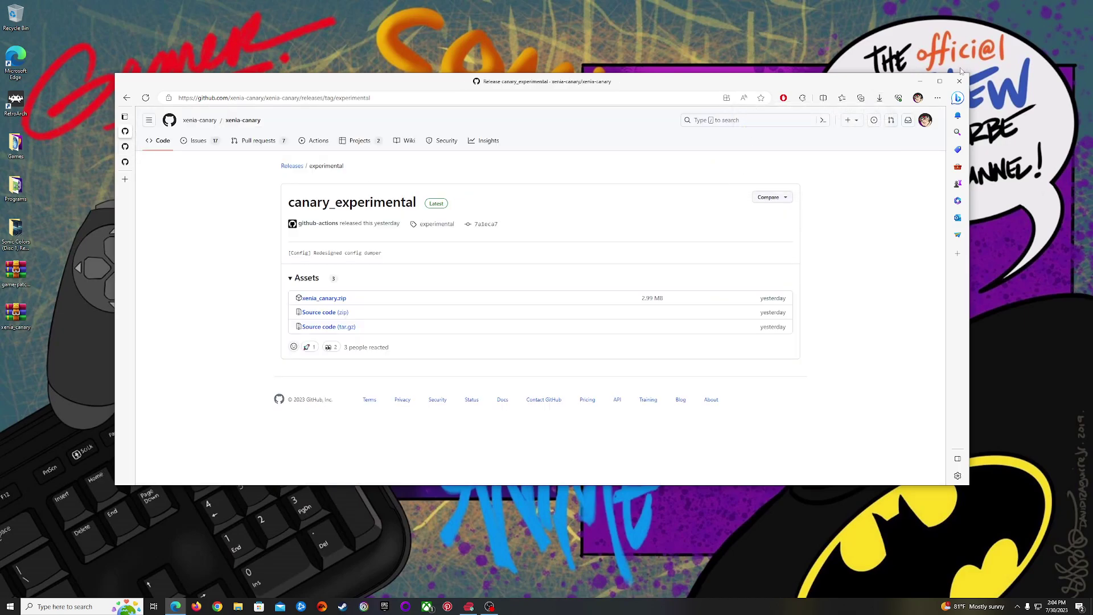
{"action": "left_click", "coordinate": [920, 82]}
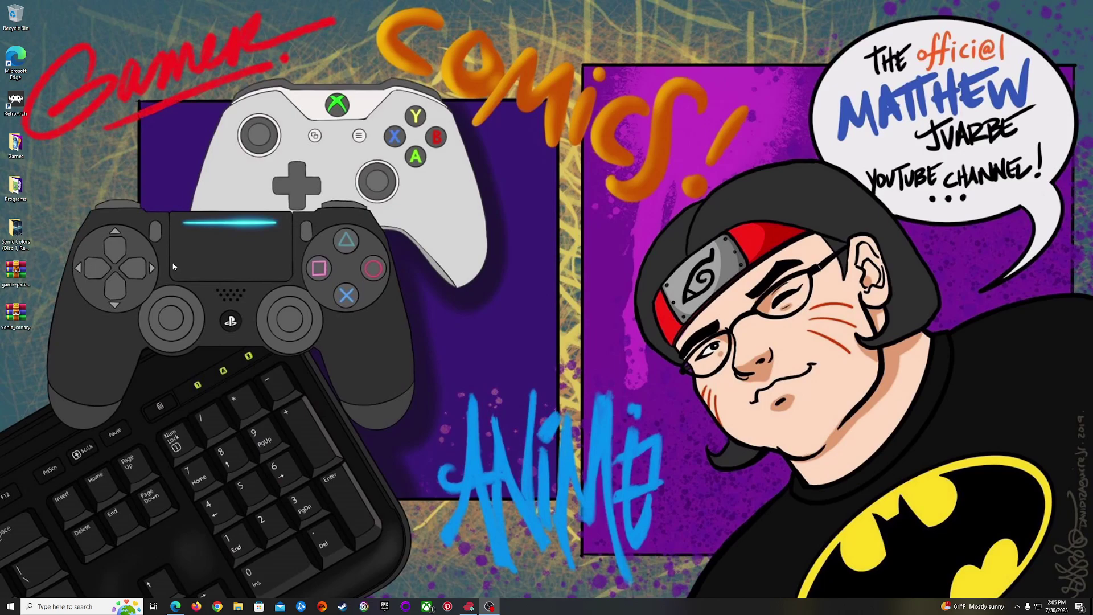
Step: Extract the xenia_canary archive on the desktop into its own xenia_canary folder
{"action": "left_click", "coordinate": [17, 275]}
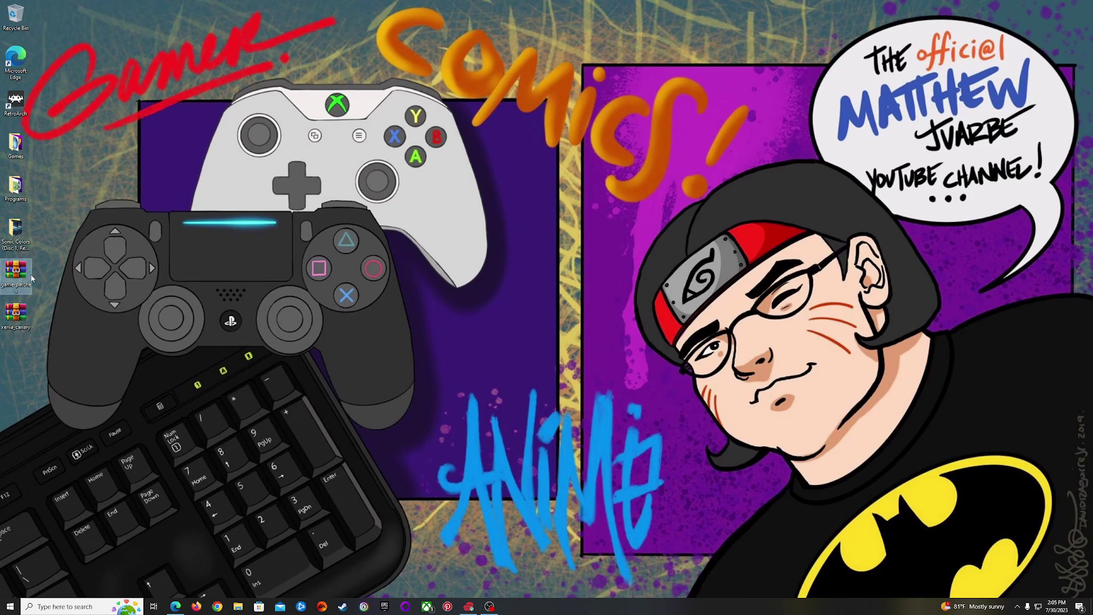
{"action": "left_click", "coordinate": [16, 313]}
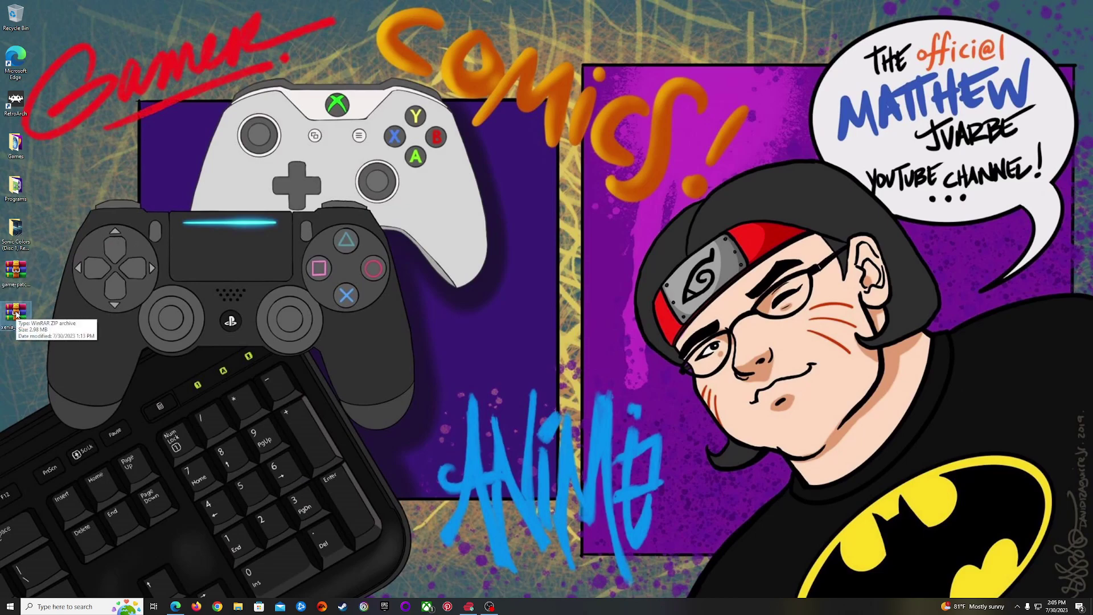
{"action": "right_click", "coordinate": [16, 314]}
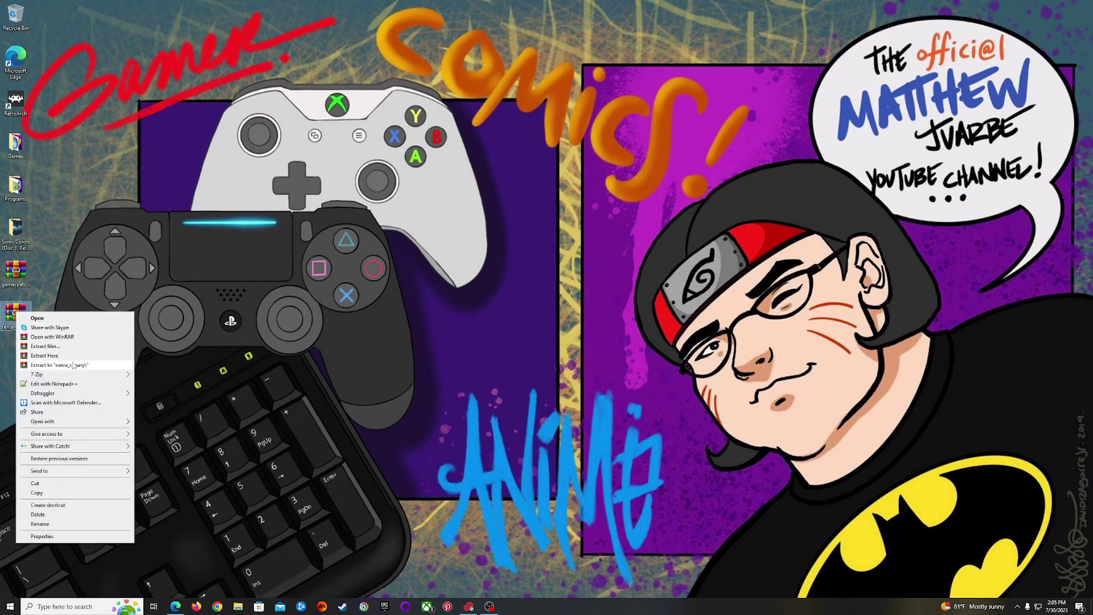
{"action": "mouse_move", "coordinate": [89, 378]}
{"action": "left_click", "coordinate": [71, 369]}
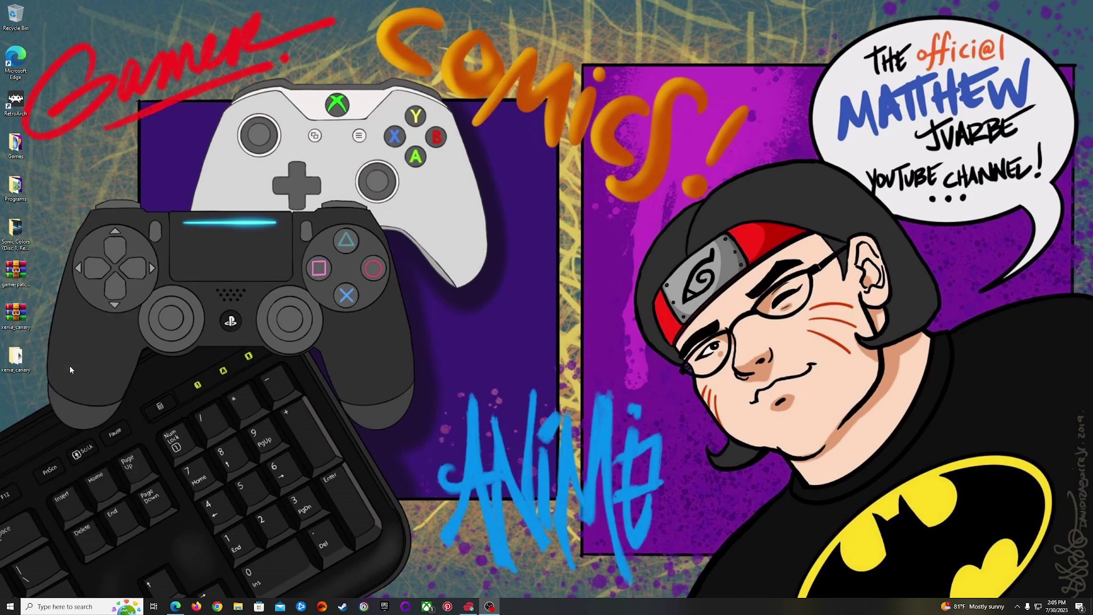
Step: Move the game-patches archive from the desktop into the extracted xenia_canary folder and extract its contents there
{"action": "double_click", "coordinate": [17, 357]}
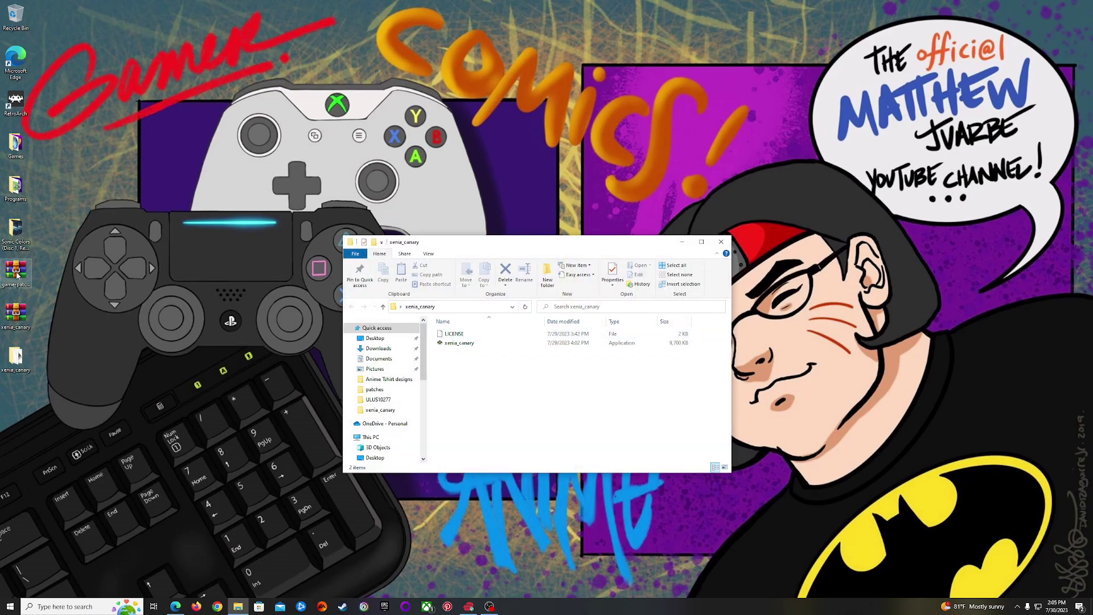
{"action": "left_click_drag", "start_coordinate": [18, 275], "coordinate": [480, 378]}
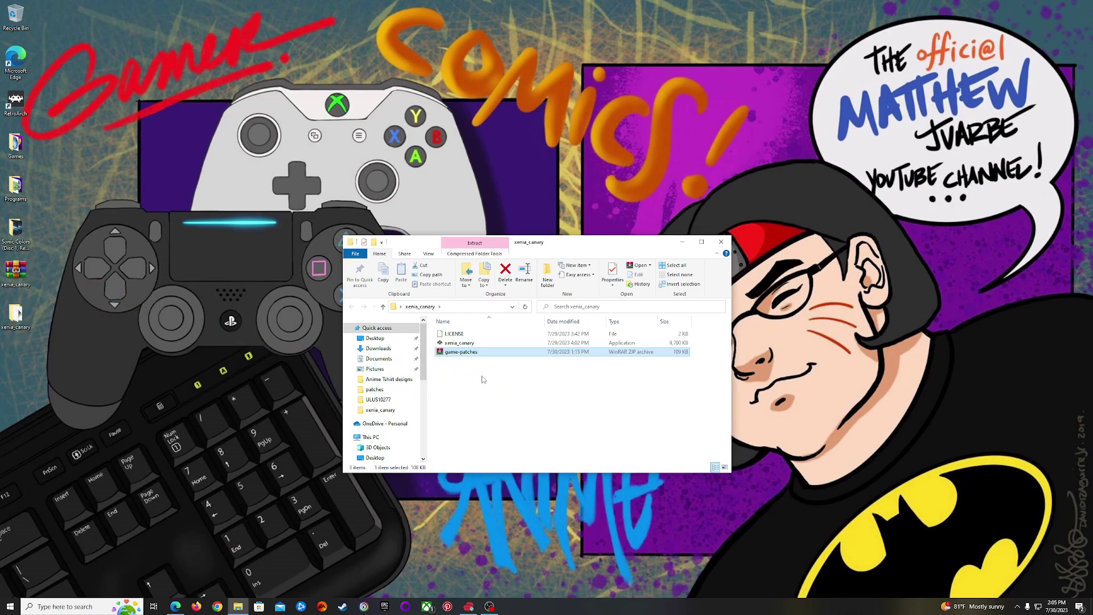
{"action": "right_click", "coordinate": [461, 353]}
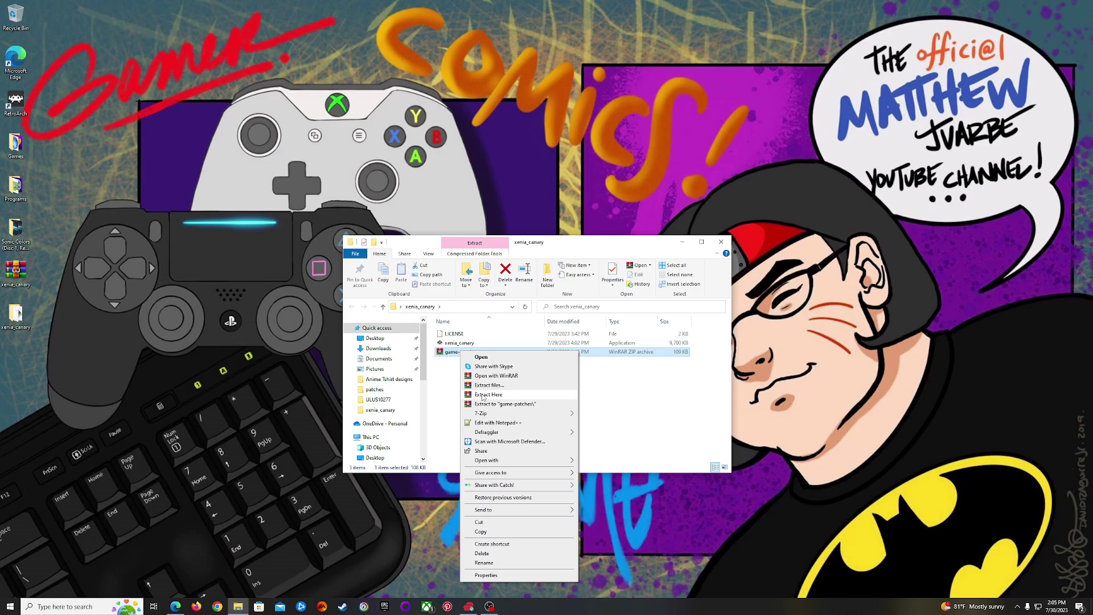
{"action": "left_click", "coordinate": [483, 396]}
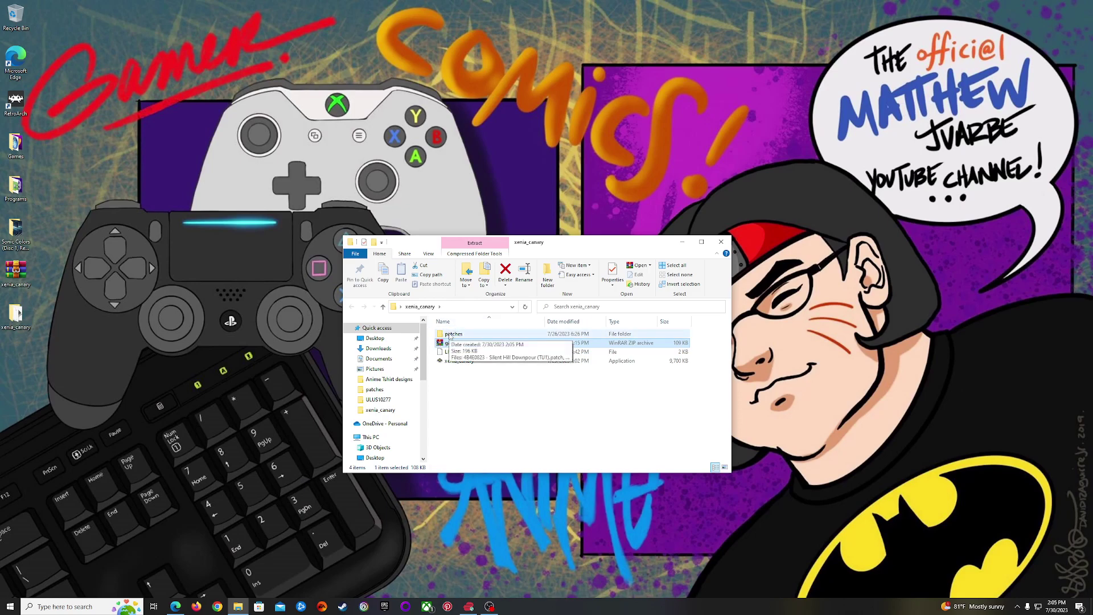
{"action": "left_click", "coordinate": [463, 384]}
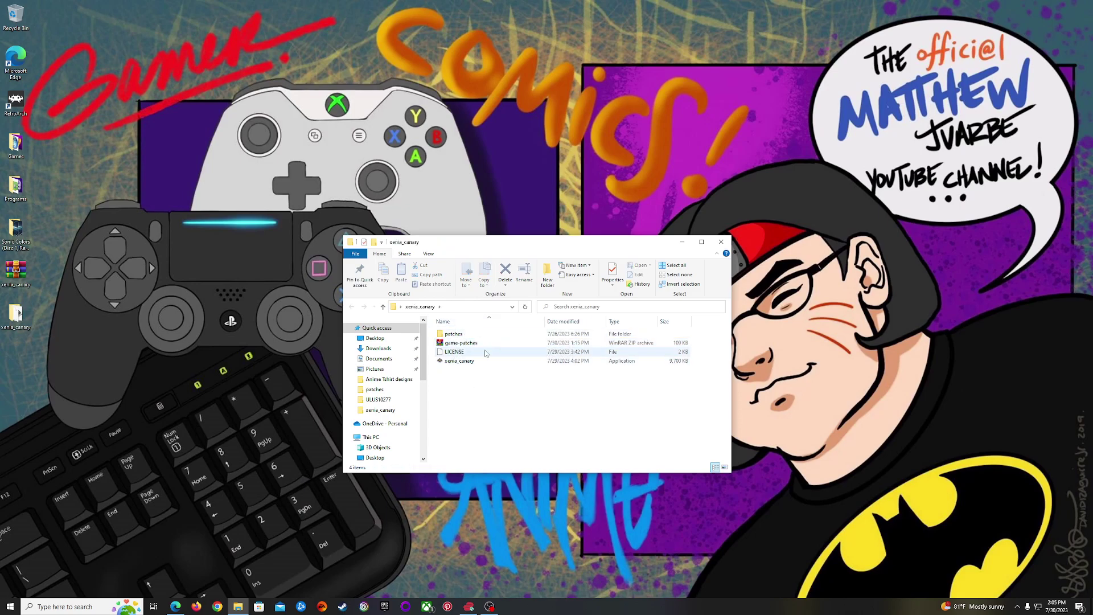
Step: Create a new text document named portable in the xenia_canary folder
{"action": "right_click", "coordinate": [449, 388]}
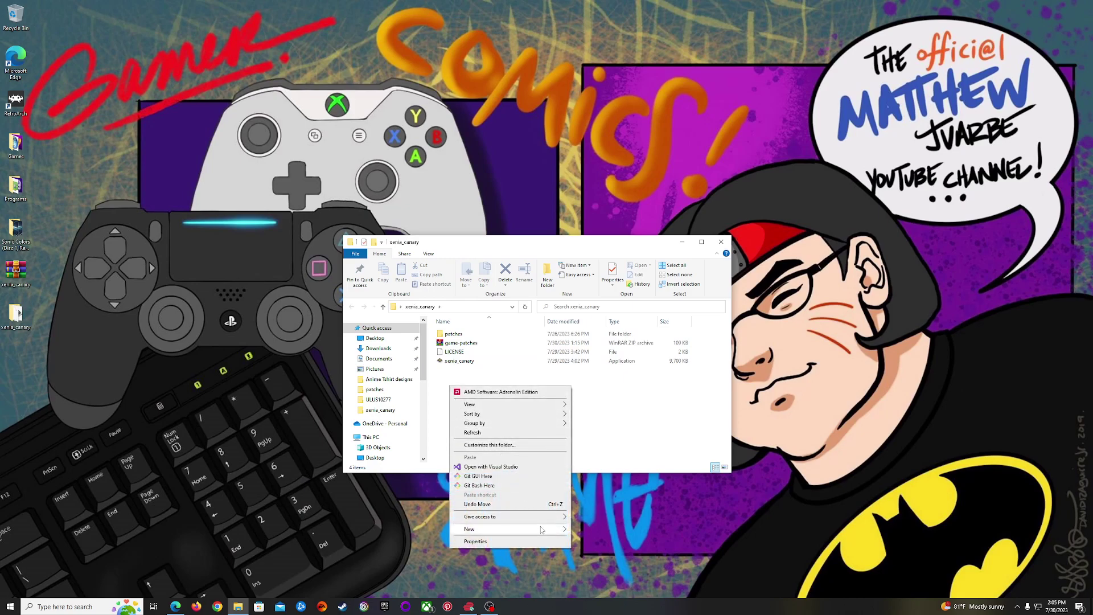
{"action": "mouse_move", "coordinate": [539, 529]}
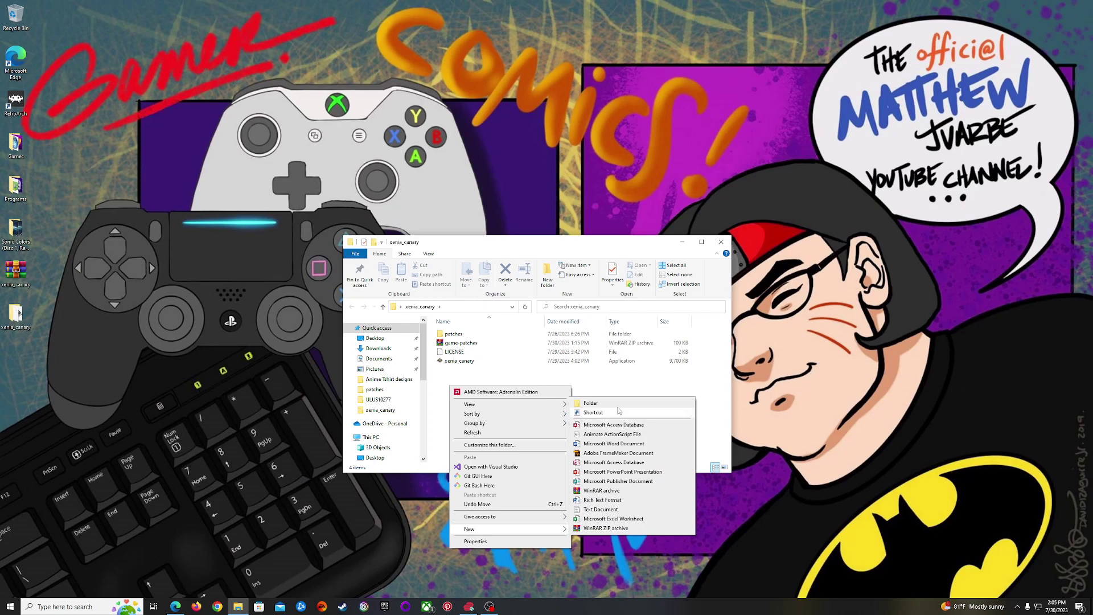
{"action": "left_click", "coordinate": [606, 510]}
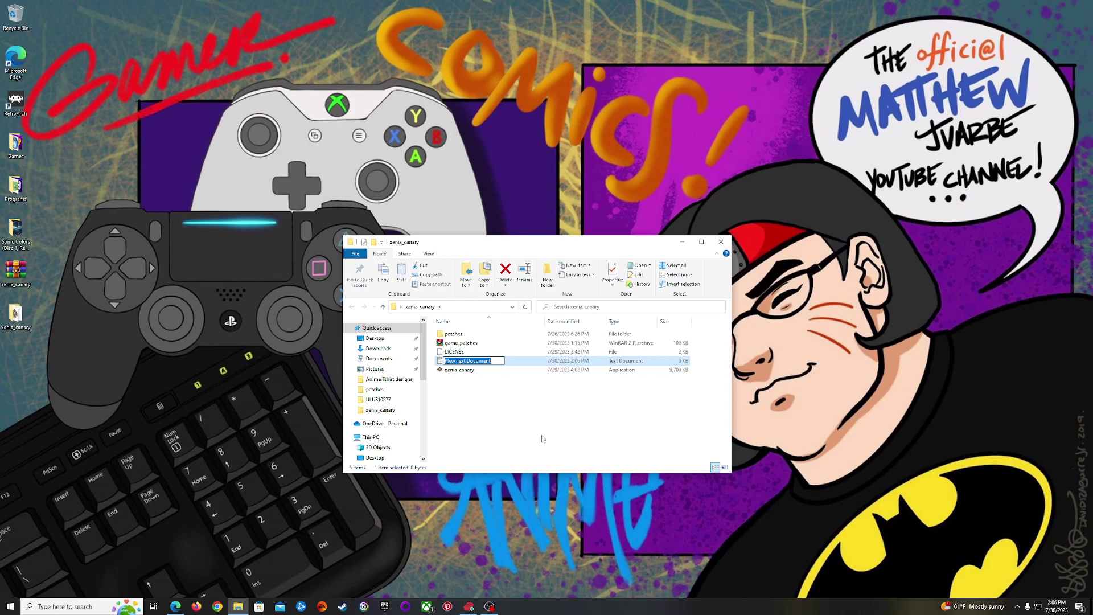
{"action": "type", "text": "portable"}
{"action": "left_click", "coordinate": [491, 418]}
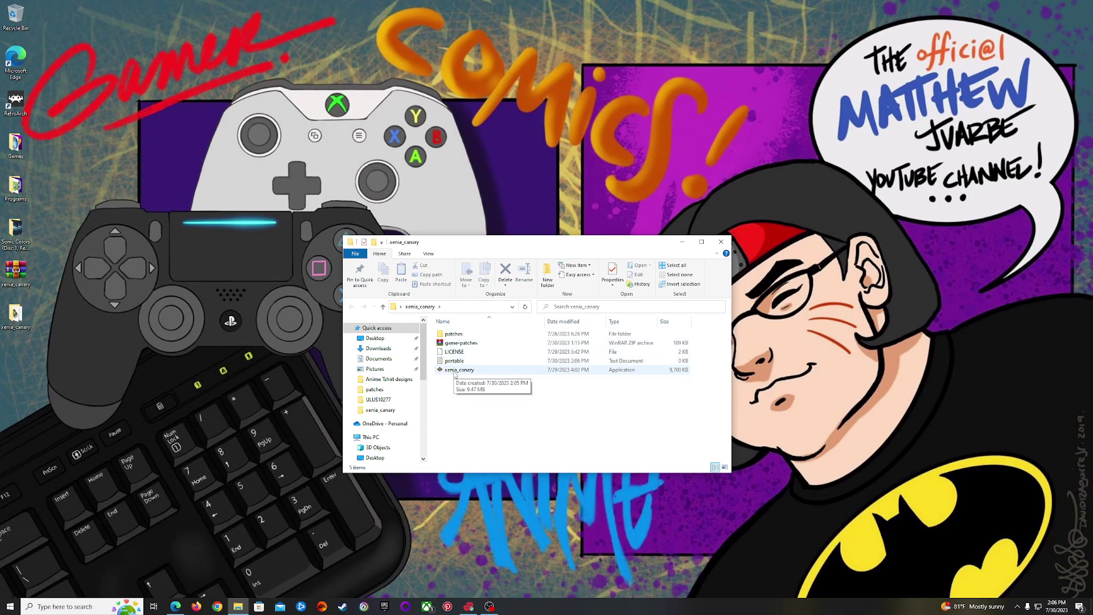
Step: Run the xenia_canary application once to generate its configuration file, and close the emulator
{"action": "double_click", "coordinate": [458, 370]}
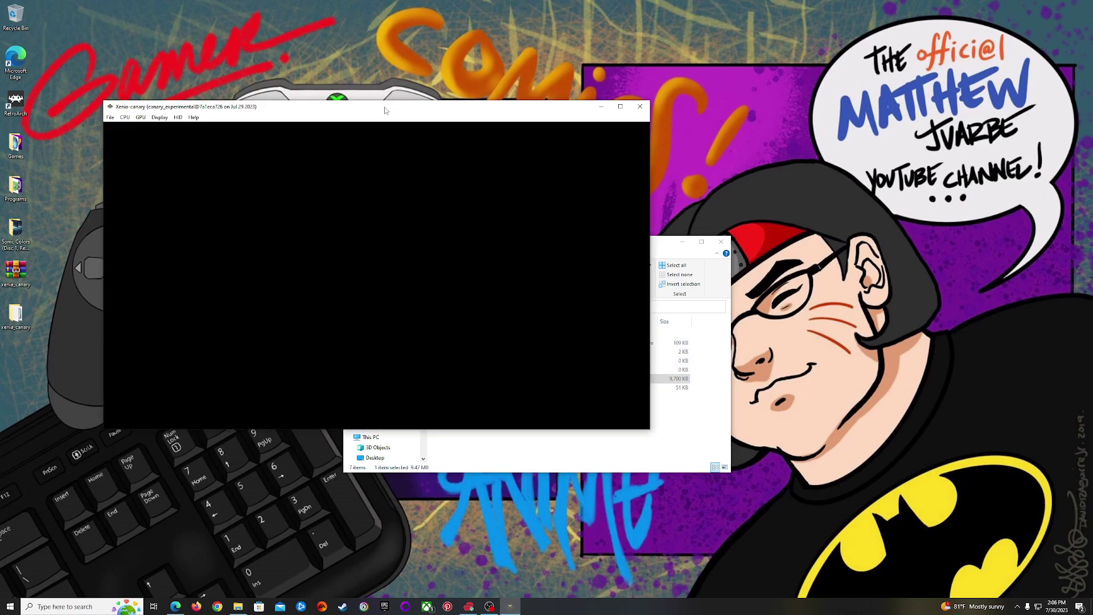
{"action": "left_click_drag", "start_coordinate": [384, 110], "coordinate": [314, 38]}
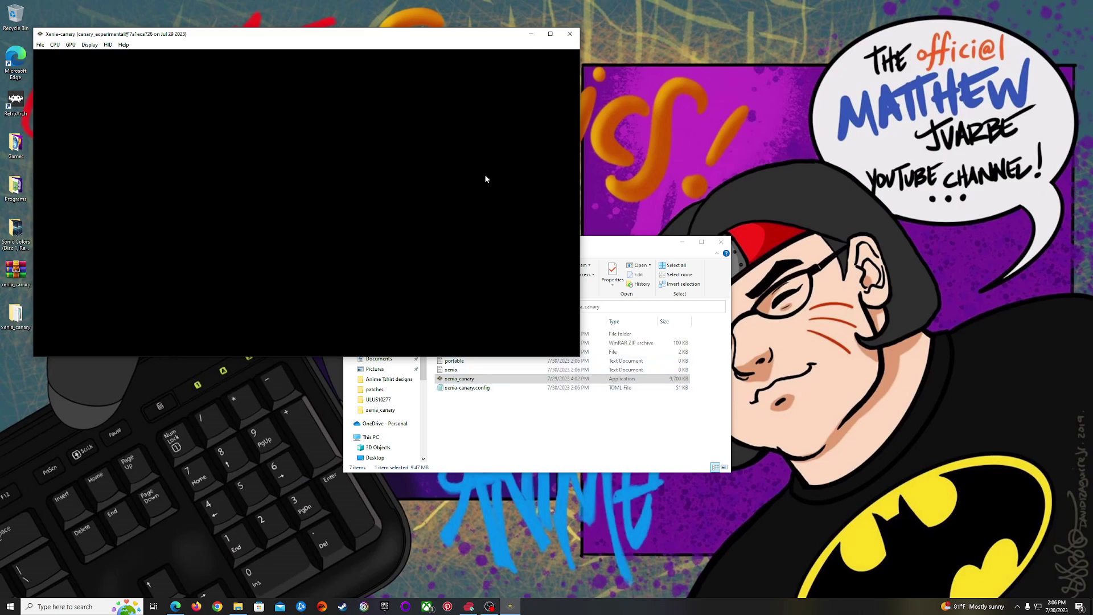
{"action": "left_click", "coordinate": [569, 33]}
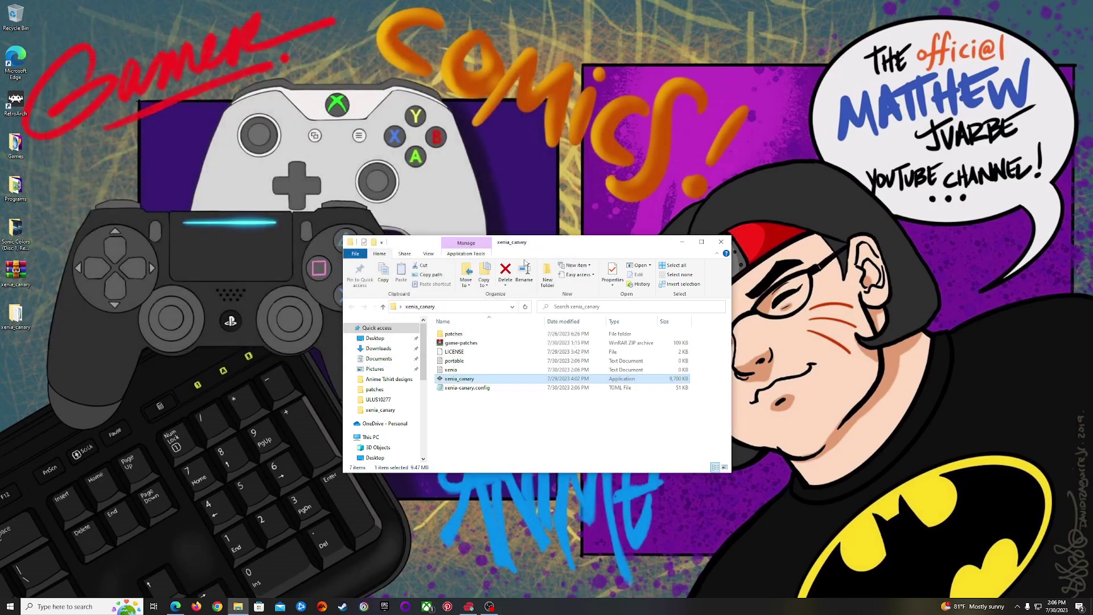
Step: Open the xenia-canary.config file in Notepad and reposition its window over the folder window
{"action": "left_click", "coordinate": [458, 390]}
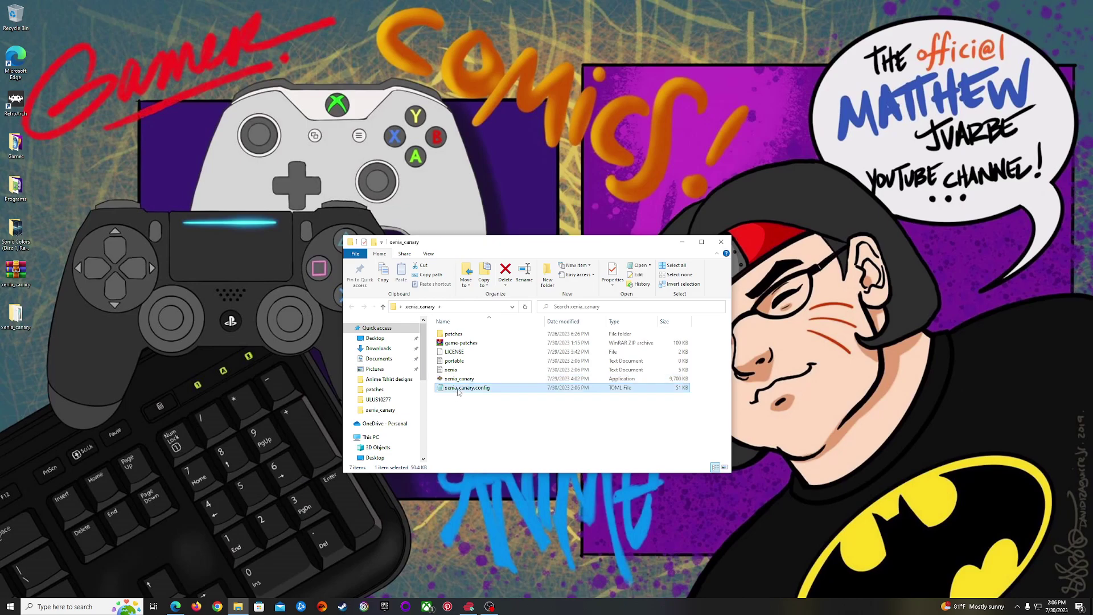
{"action": "double_click", "coordinate": [459, 391]}
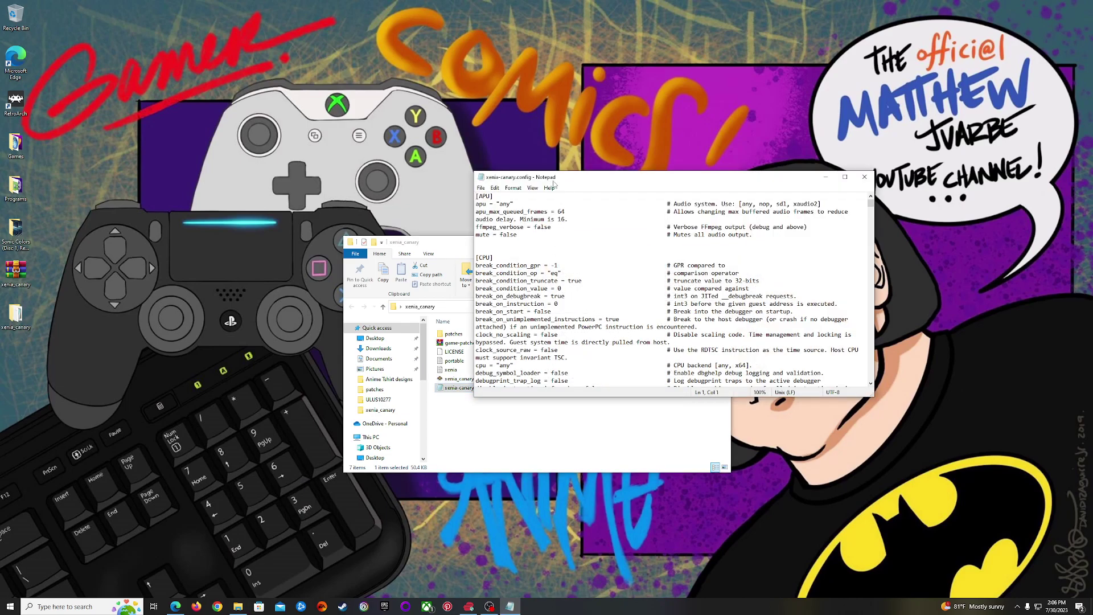
{"action": "left_click_drag", "start_coordinate": [554, 184], "coordinate": [410, 189]}
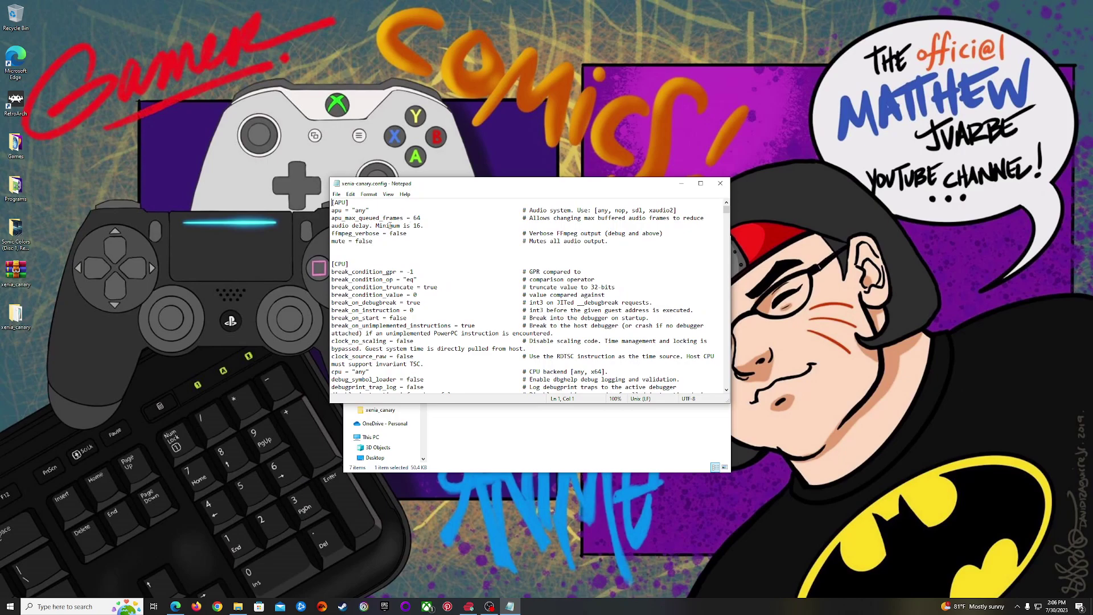
Step: Set d3d12_clear_memory_page_state to true in the D3D12 section of the configuration file
{"action": "scroll", "coordinate": [390, 226], "scroll_direction": "down", "scroll_amount": 2}
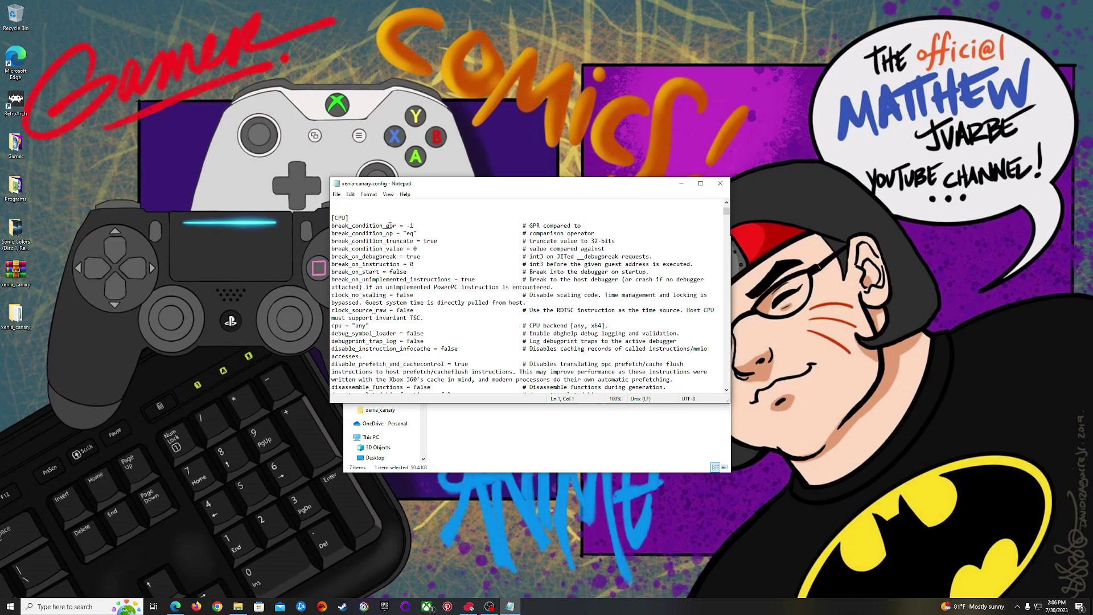
{"action": "scroll", "coordinate": [390, 225], "scroll_direction": "down", "scroll_amount": 4}
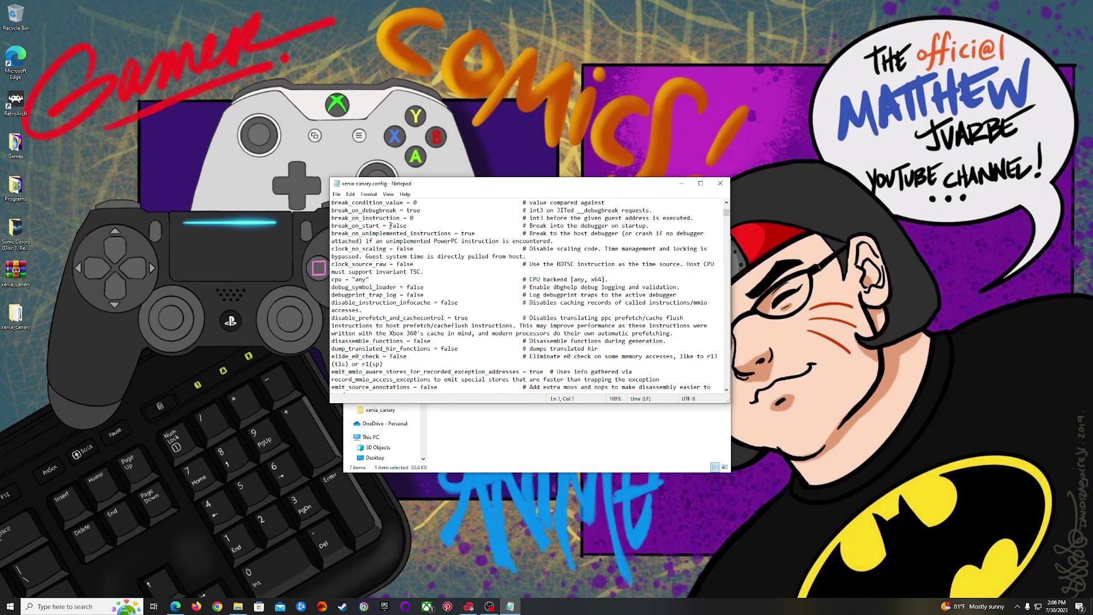
{"action": "scroll", "coordinate": [389, 225], "scroll_direction": "down", "scroll_amount": 12}
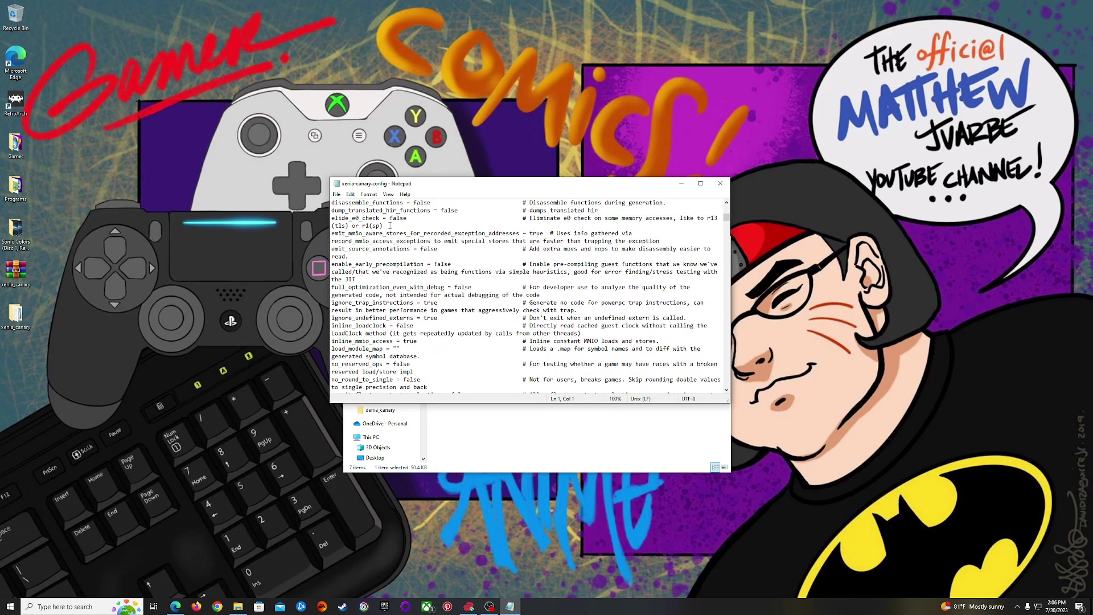
{"action": "scroll", "coordinate": [390, 226], "scroll_direction": "down", "scroll_amount": 6}
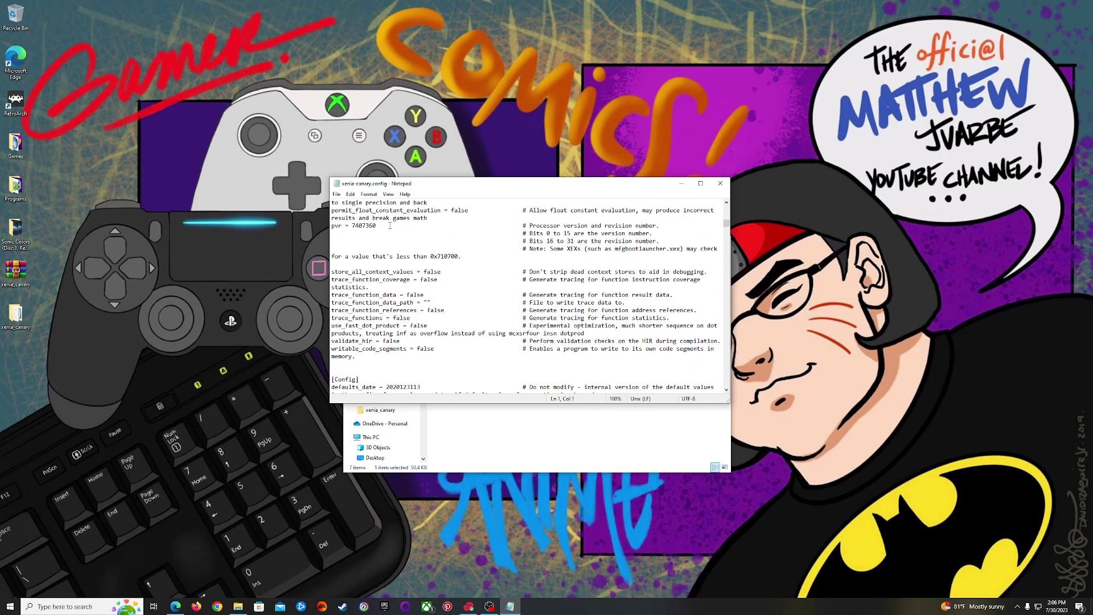
{"action": "scroll", "coordinate": [390, 225], "scroll_direction": "down", "scroll_amount": 6}
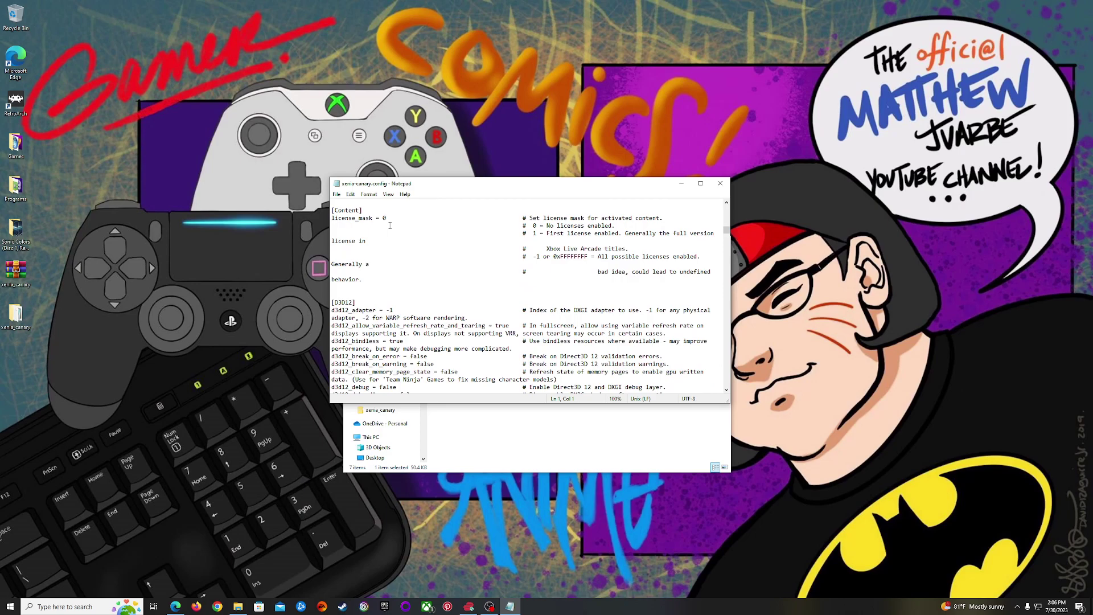
{"action": "scroll", "coordinate": [390, 226], "scroll_direction": "down", "scroll_amount": 2}
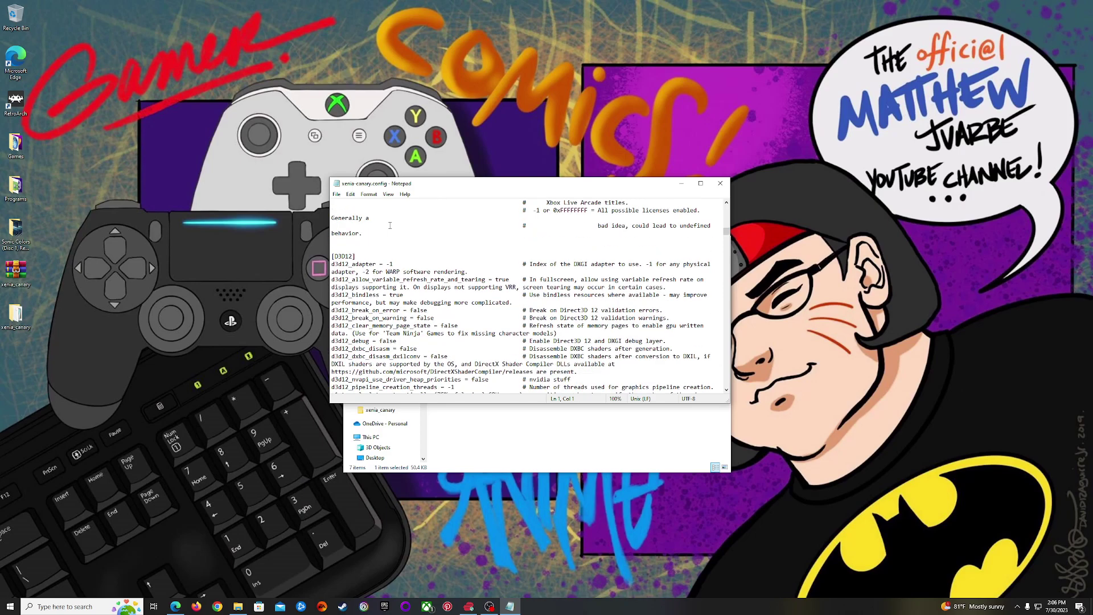
{"action": "scroll", "coordinate": [389, 226], "scroll_direction": "down", "scroll_amount": 2}
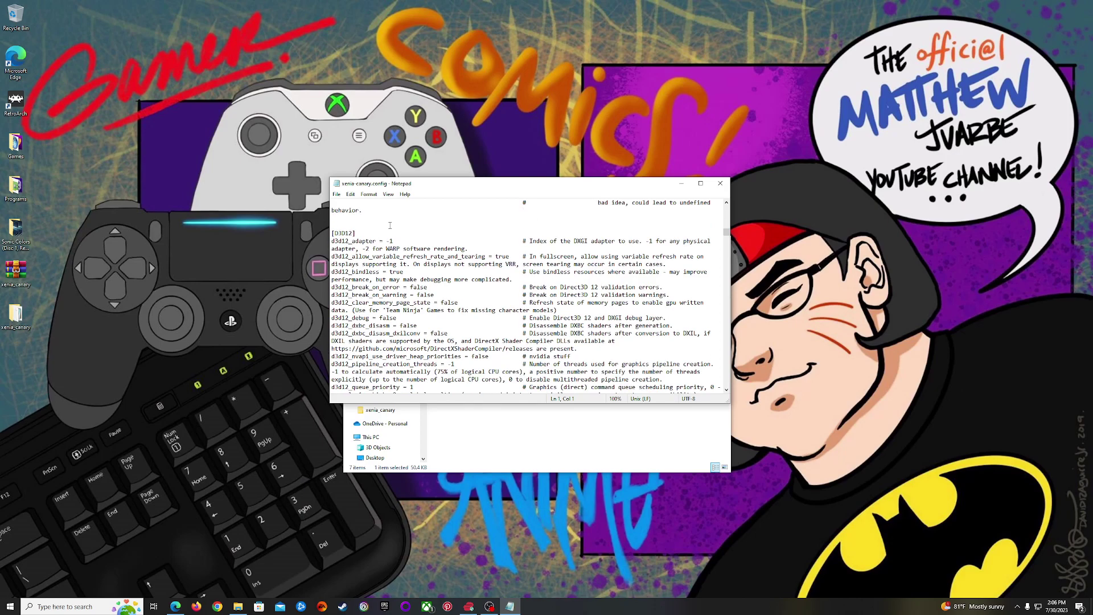
{"action": "scroll", "coordinate": [389, 225], "scroll_direction": "down", "scroll_amount": 1}
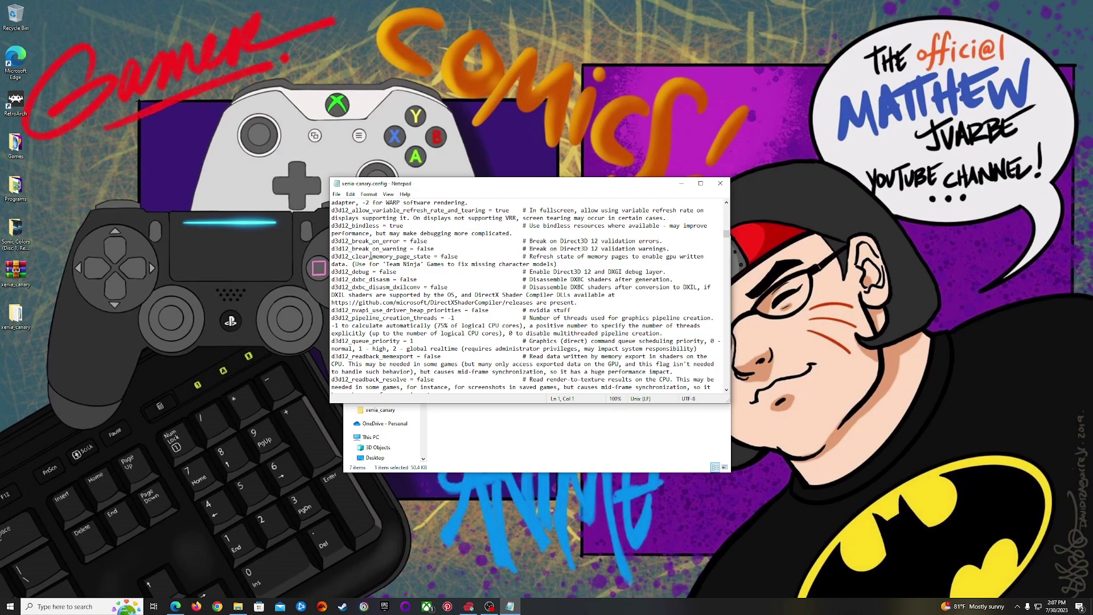
{"action": "left_click_drag", "start_coordinate": [332, 256], "coordinate": [434, 257]}
{"action": "left_click", "coordinate": [434, 257]}
{"action": "left_click_drag", "start_coordinate": [459, 256], "coordinate": [442, 256]}
{"action": "type", "text": "true"}
Step: Review the remaining D3D12 options and the Display section, including internal_display_resolution, anti-aliasing and the scaling and sharpening settings
{"action": "scroll", "coordinate": [422, 276], "scroll_direction": "down", "scroll_amount": 4}
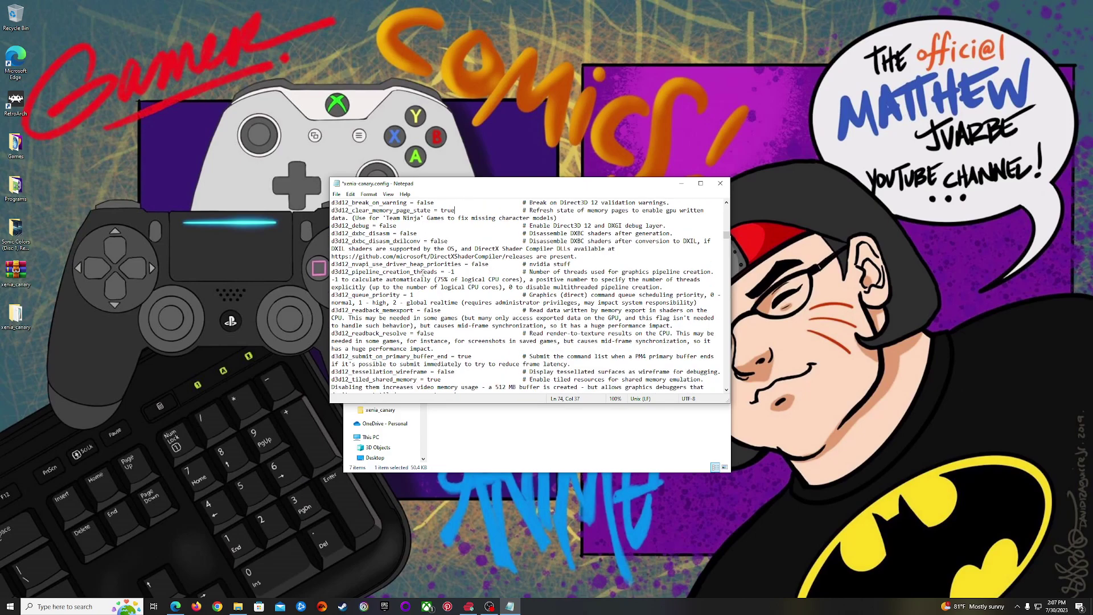
{"action": "scroll", "coordinate": [422, 273], "scroll_direction": "down", "scroll_amount": 2}
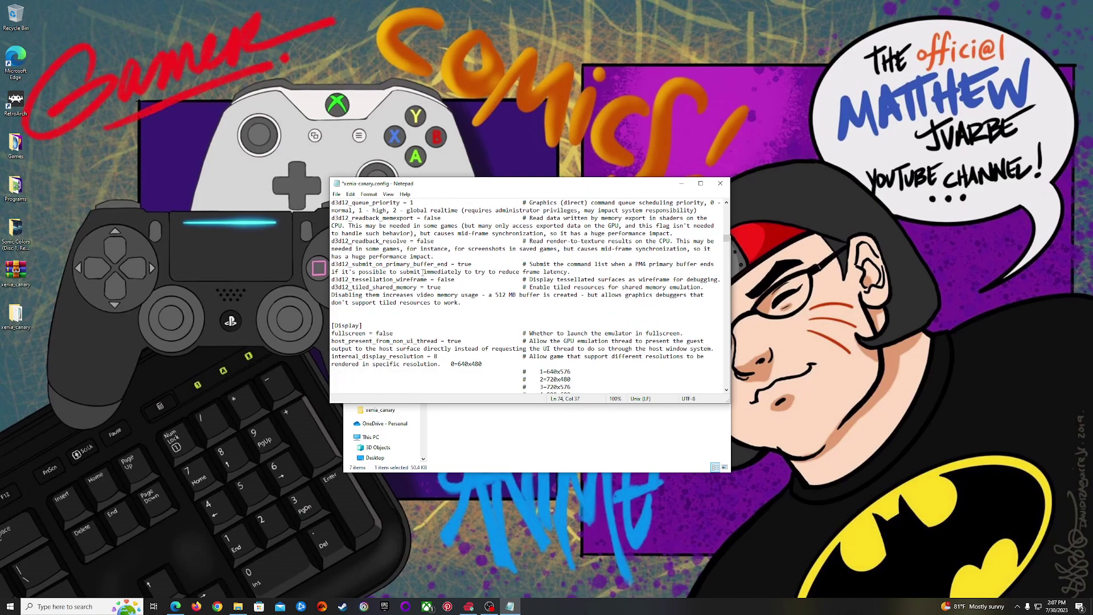
{"action": "scroll", "coordinate": [422, 273], "scroll_direction": "down", "scroll_amount": 1}
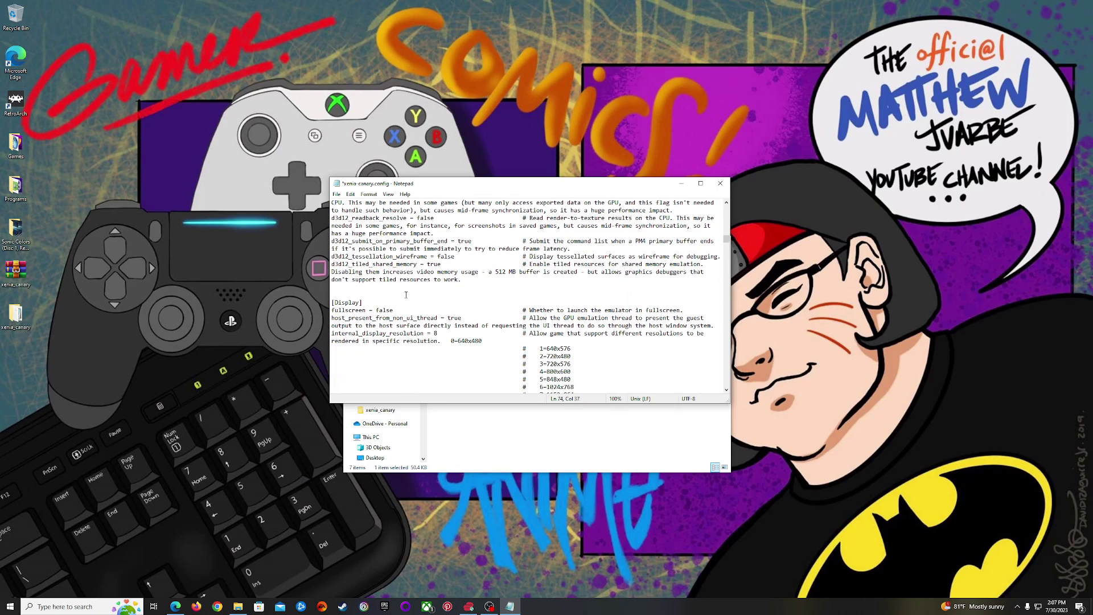
{"action": "scroll", "coordinate": [431, 308], "scroll_direction": "down", "scroll_amount": 2}
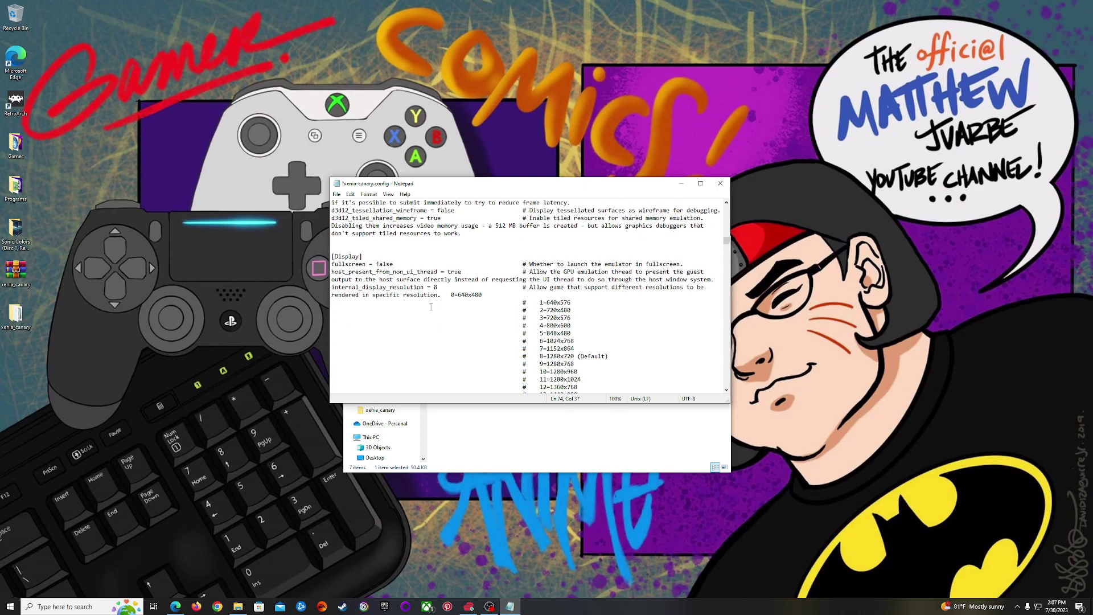
{"action": "scroll", "coordinate": [431, 308], "scroll_direction": "down", "scroll_amount": 1}
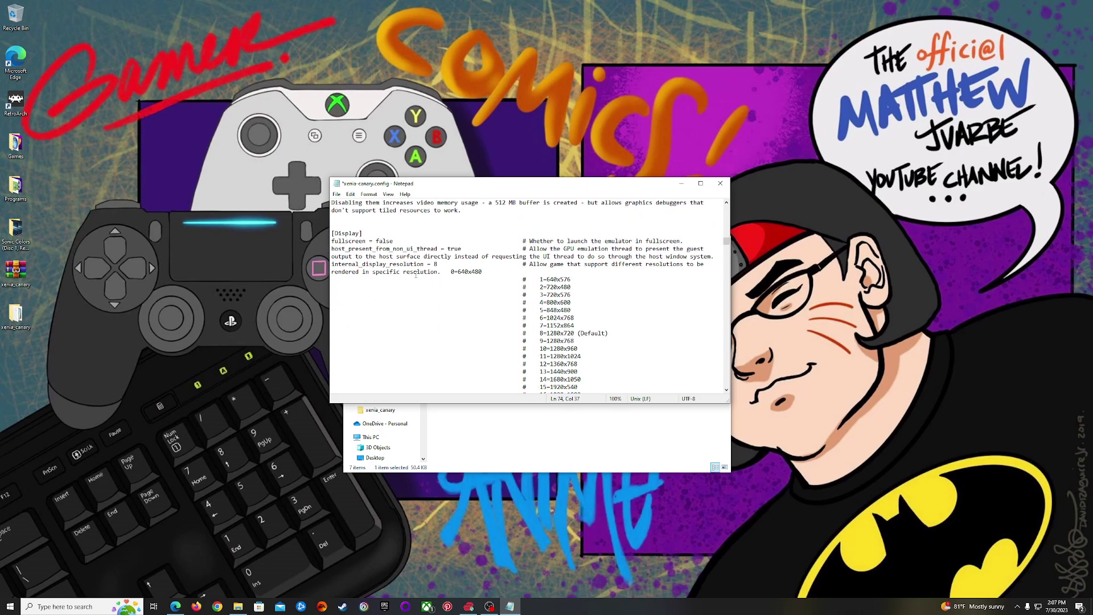
{"action": "scroll", "coordinate": [451, 271], "scroll_direction": "down", "scroll_amount": 5}
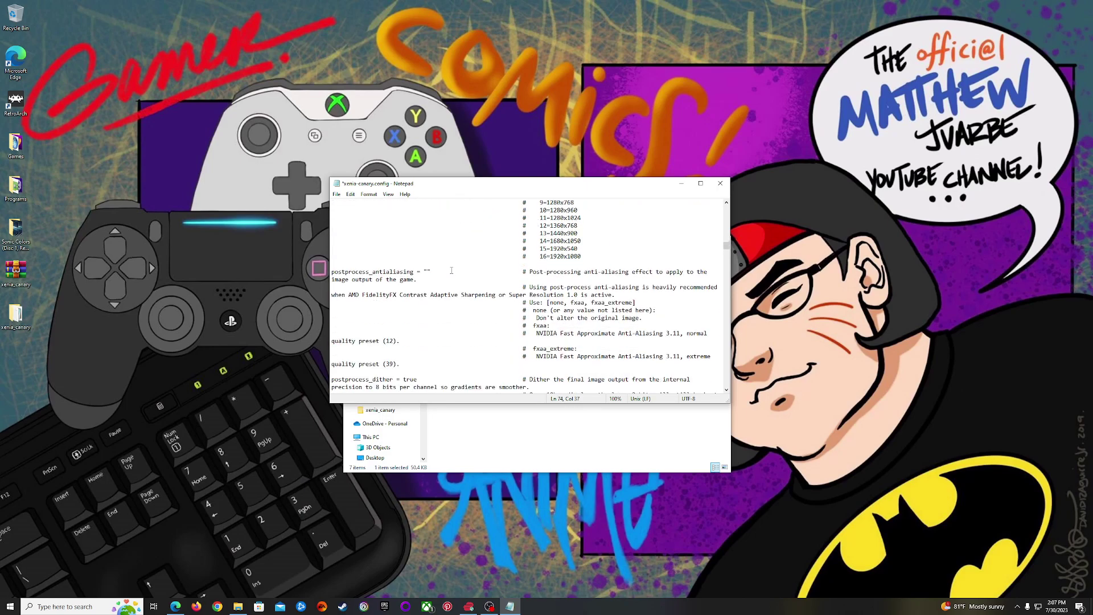
{"action": "scroll", "coordinate": [451, 271], "scroll_direction": "down", "scroll_amount": 1}
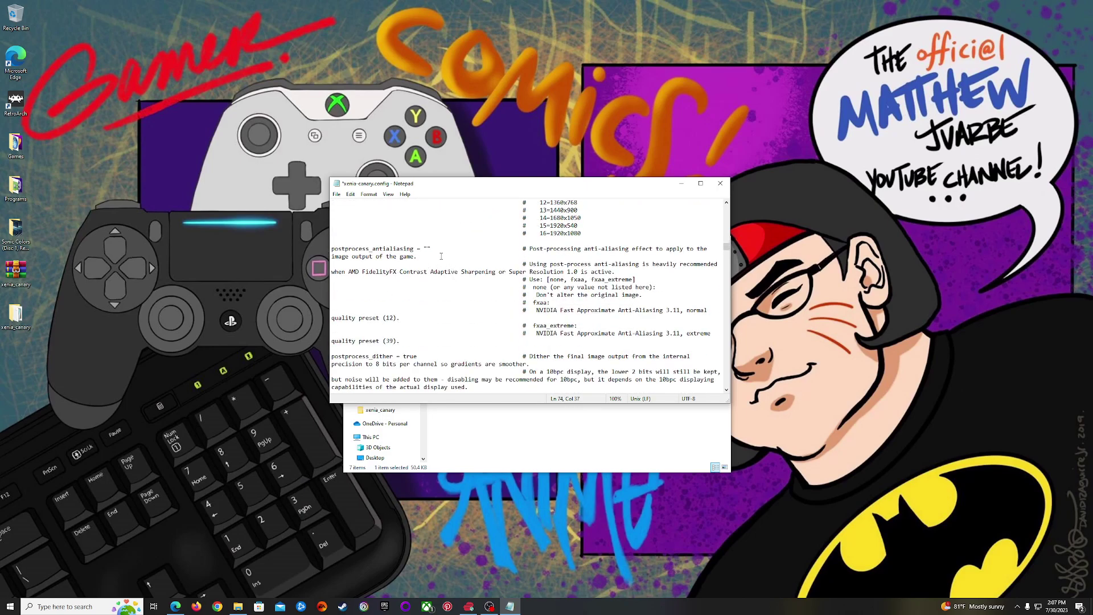
{"action": "scroll", "coordinate": [439, 256], "scroll_direction": "down", "scroll_amount": 7}
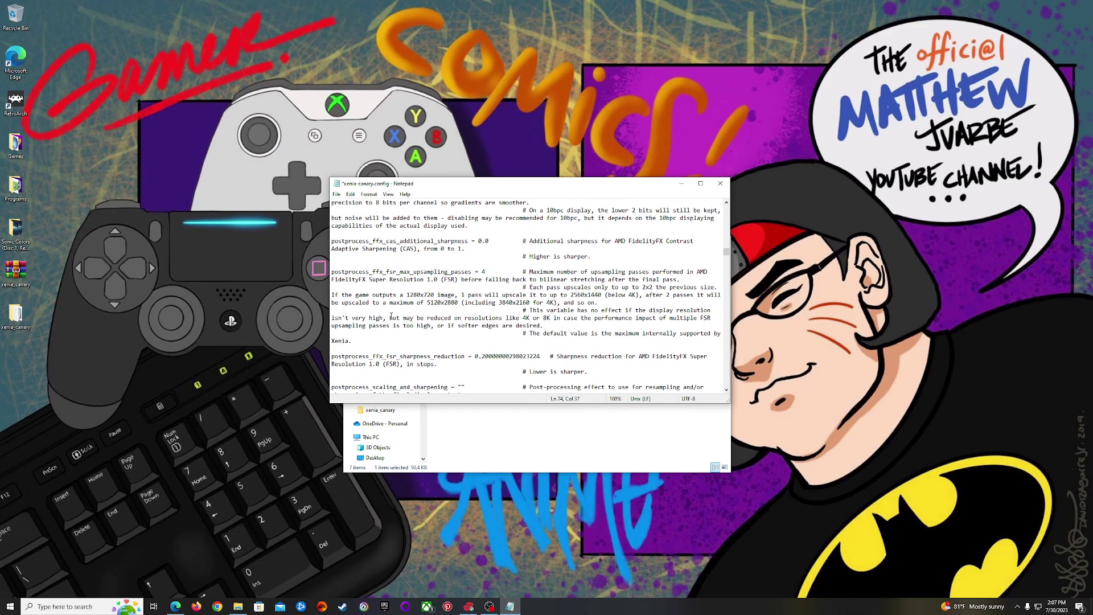
{"action": "scroll", "coordinate": [391, 317], "scroll_direction": "down", "scroll_amount": 8}
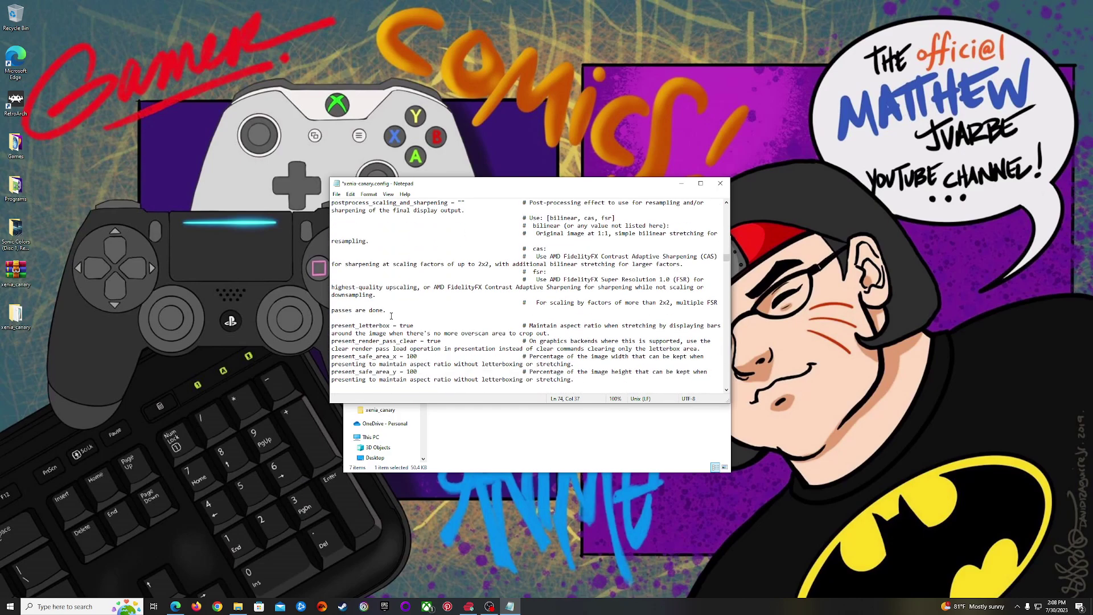
{"action": "scroll", "coordinate": [391, 317], "scroll_direction": "down", "scroll_amount": 1}
Step: Examine the GPU section from the depth conversion options to the draw_resolution_scale_x and draw_resolution_scale_y settings
{"action": "scroll", "coordinate": [391, 317], "scroll_direction": "down", "scroll_amount": 4}
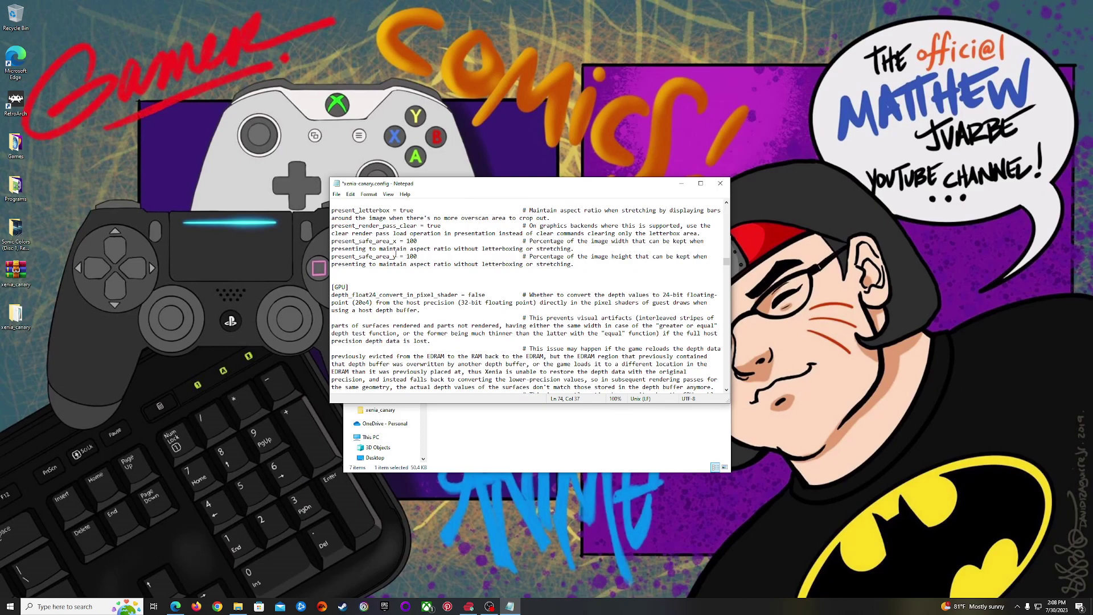
{"action": "scroll", "coordinate": [396, 271], "scroll_direction": "down", "scroll_amount": 8}
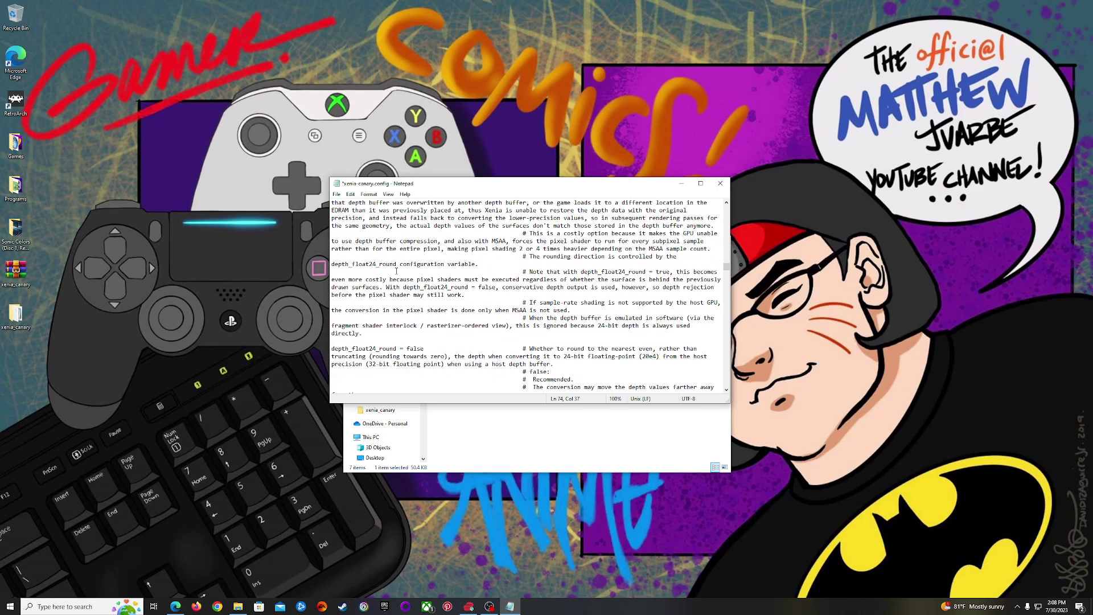
{"action": "scroll", "coordinate": [396, 271], "scroll_direction": "down", "scroll_amount": 7}
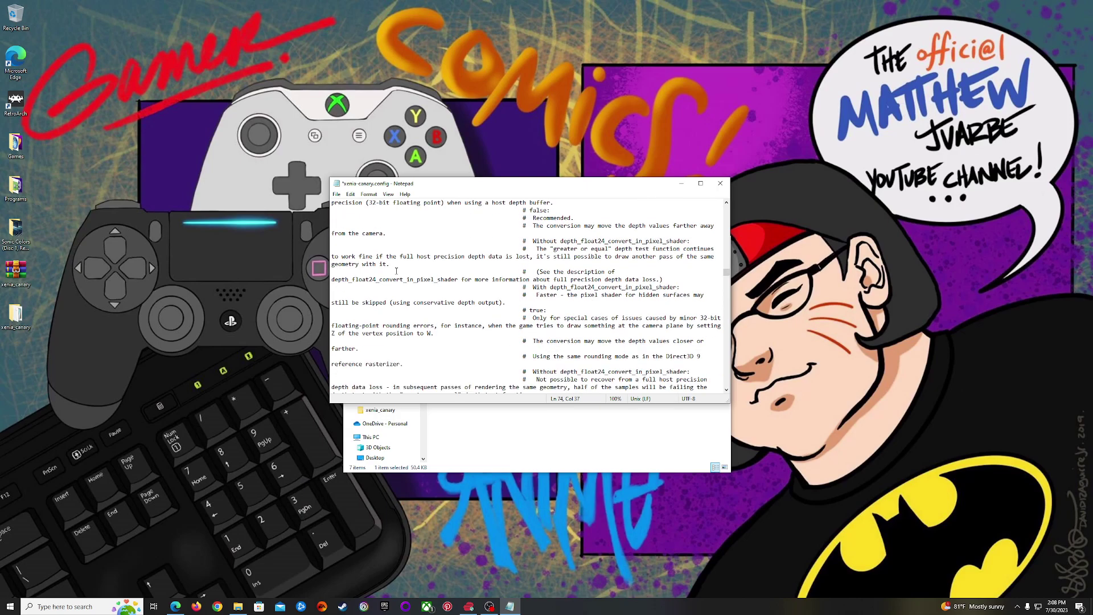
{"action": "scroll", "coordinate": [396, 271], "scroll_direction": "down", "scroll_amount": 8}
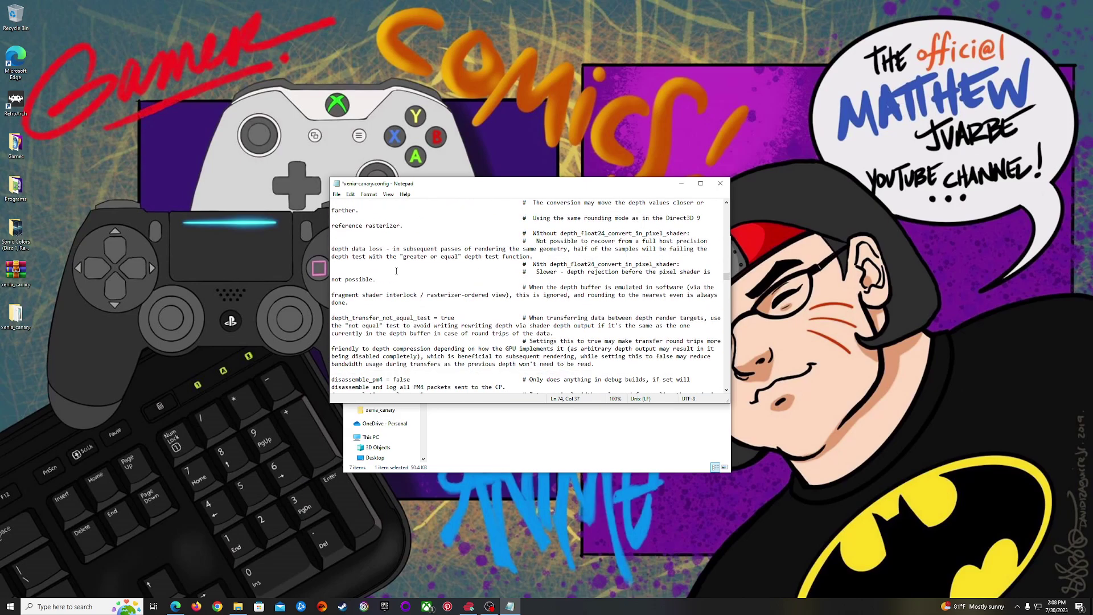
{"action": "scroll", "coordinate": [397, 271], "scroll_direction": "down", "scroll_amount": 1}
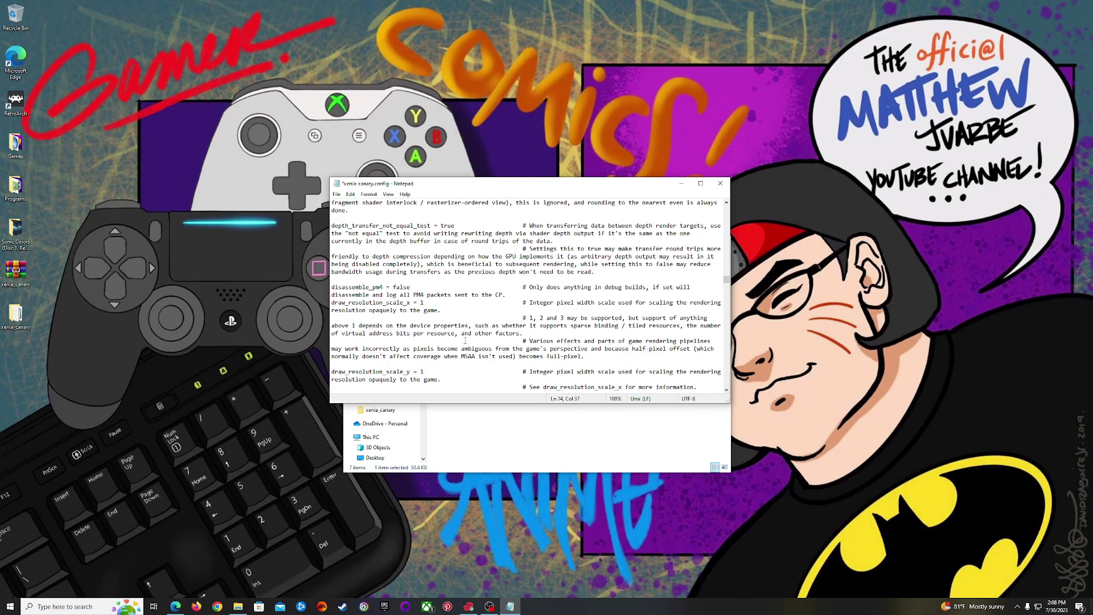
{"action": "scroll", "coordinate": [544, 342], "scroll_direction": "down", "scroll_amount": 2}
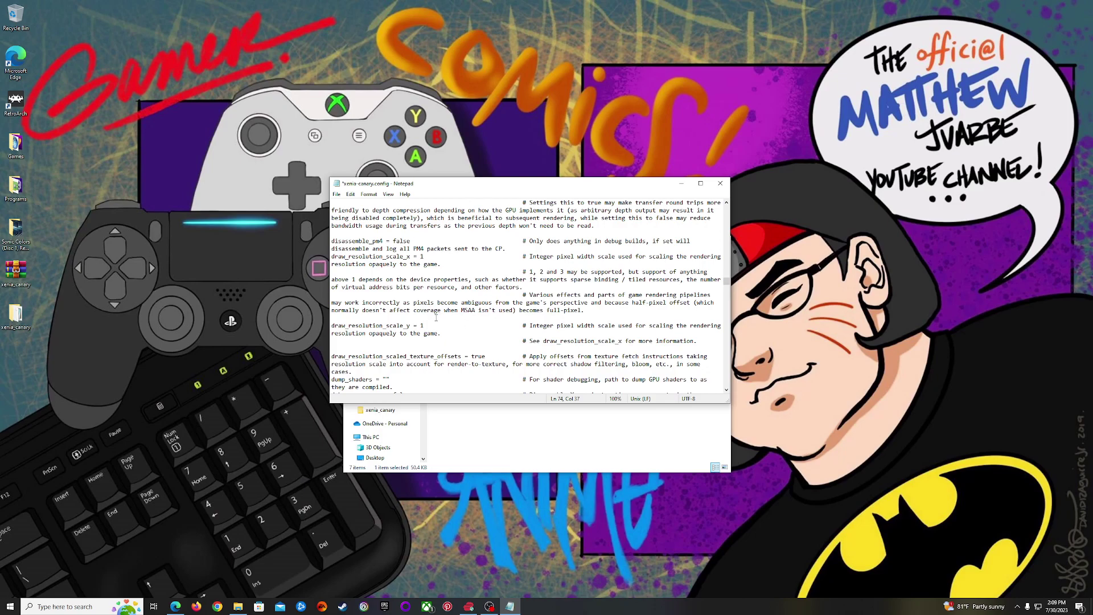
{"action": "scroll", "coordinate": [439, 317], "scroll_direction": "up", "scroll_amount": 1}
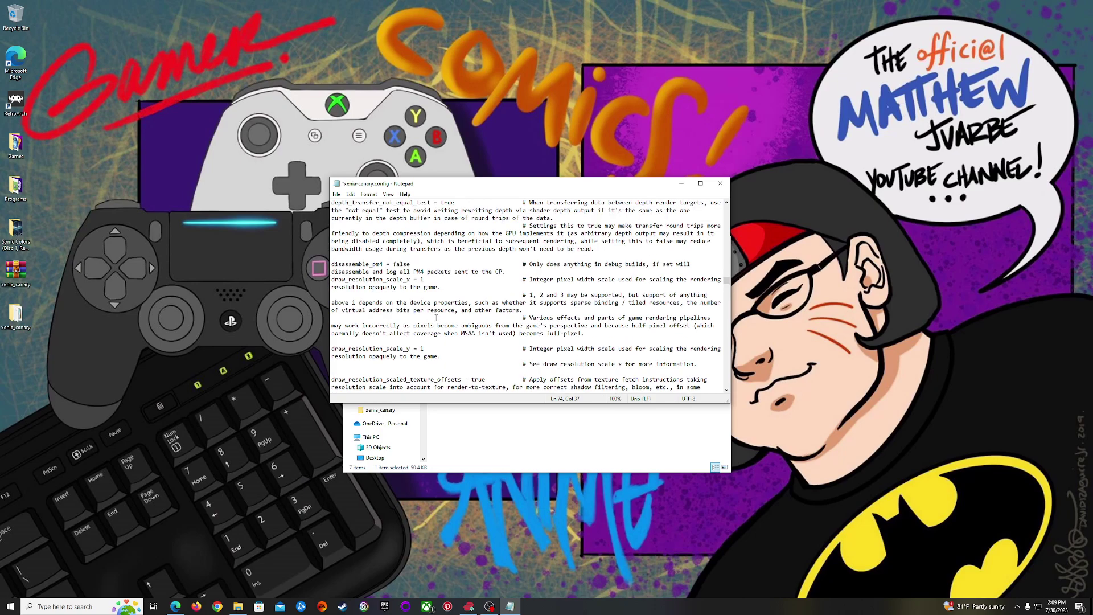
Step: Save the edited xenia-canary.config file and close it
{"action": "left_click", "coordinate": [336, 194]}
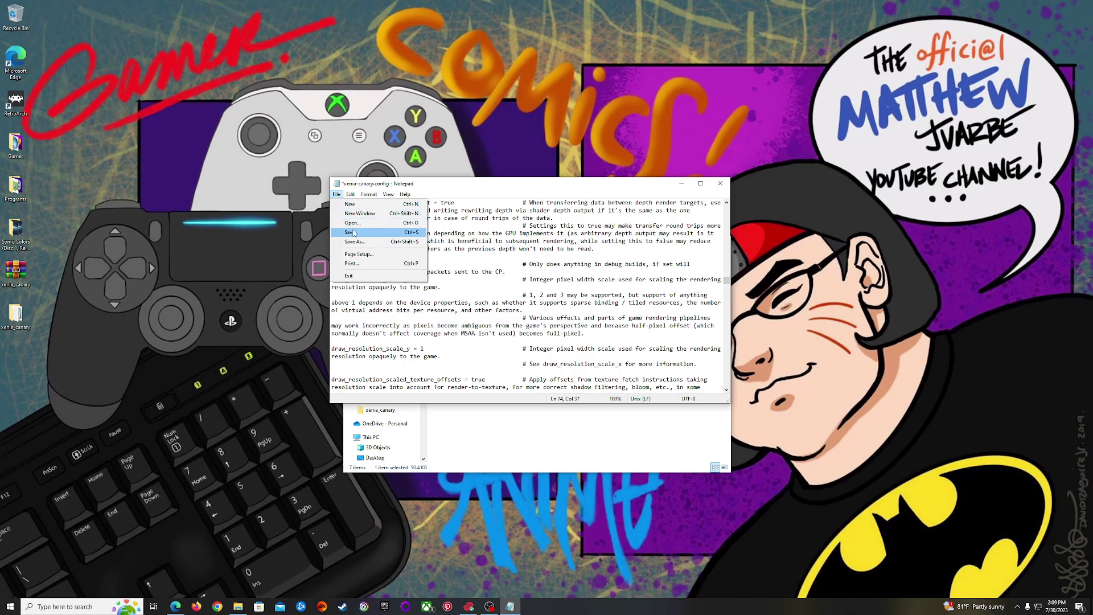
{"action": "left_click", "coordinate": [353, 233]}
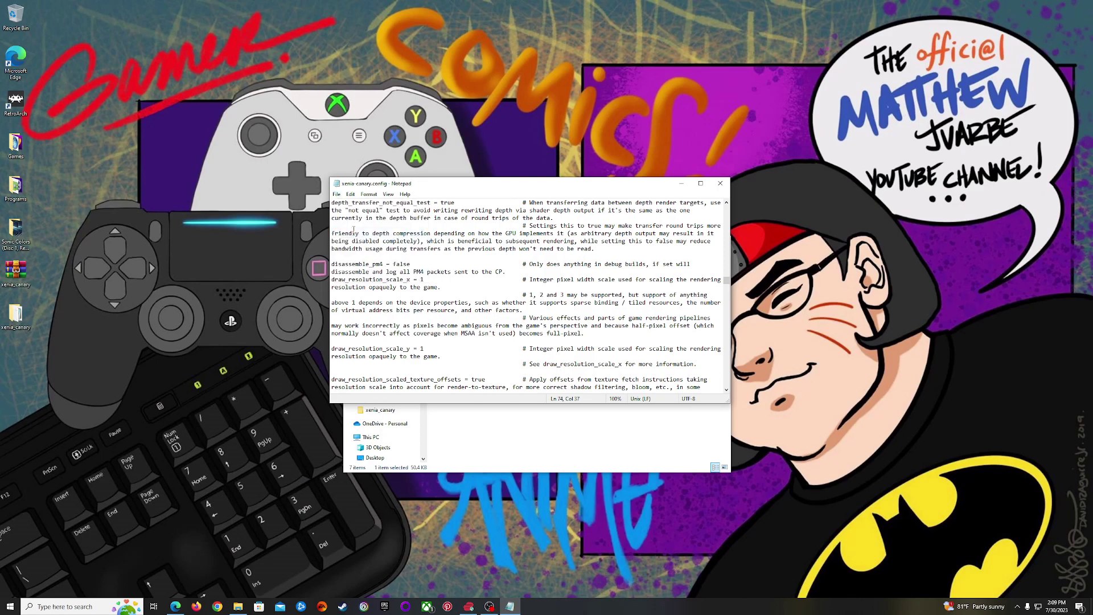
{"action": "left_click", "coordinate": [719, 183]}
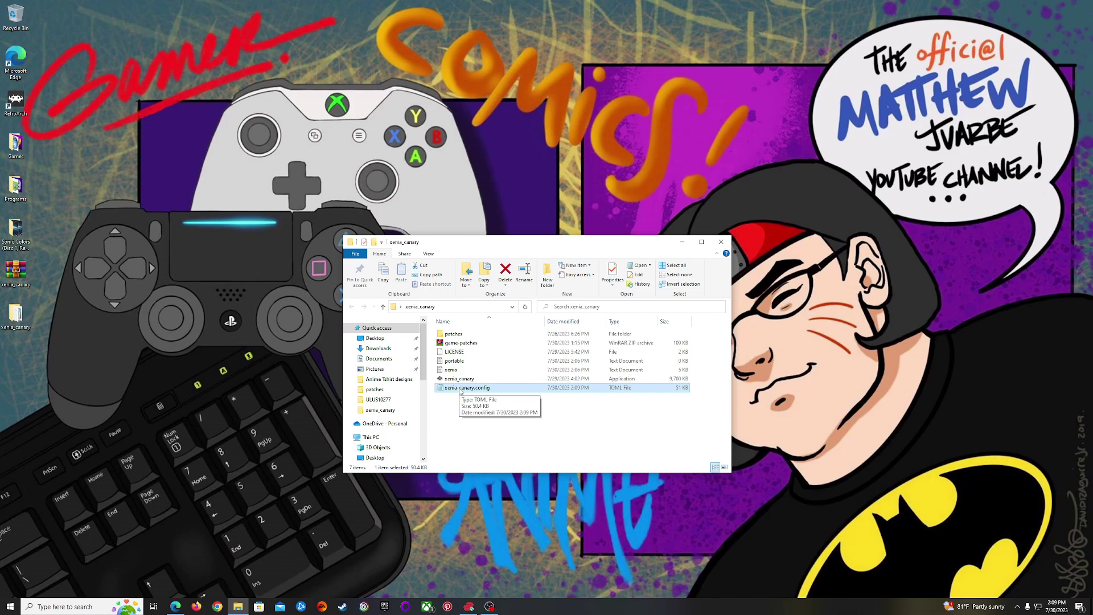
Step: Reopen xenia-canary.config, find the apply_patches entry to check its value, and close the file
{"action": "double_click", "coordinate": [460, 389]}
{"action": "scroll", "coordinate": [414, 260], "scroll_direction": "down", "scroll_amount": 3}
{"action": "scroll", "coordinate": [414, 260], "scroll_direction": "up", "scroll_amount": 3}
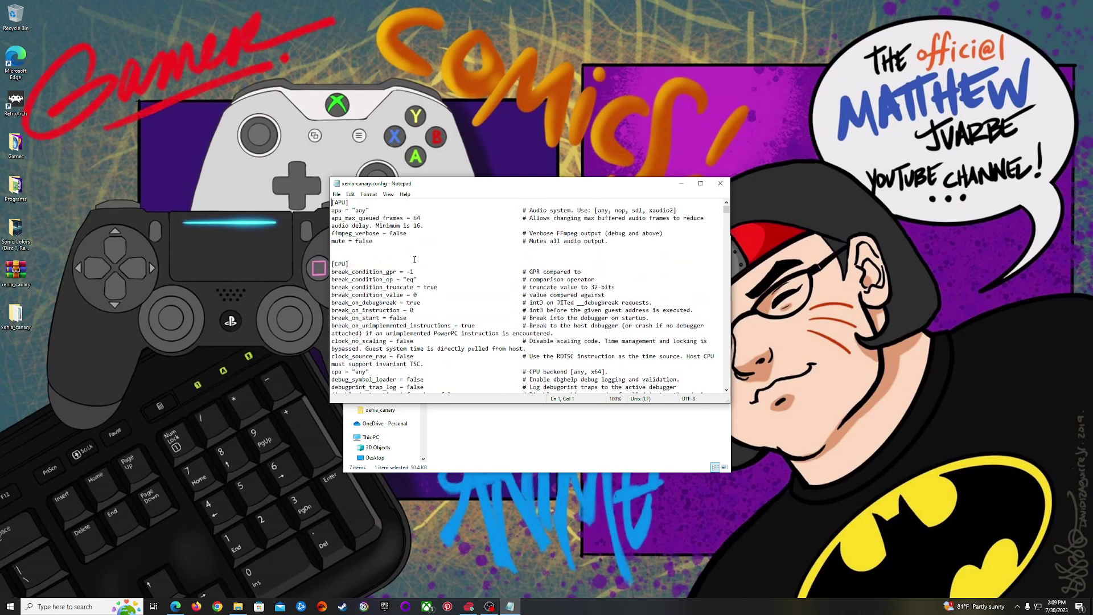
{"action": "left_click", "coordinate": [356, 196]}
{"action": "left_click", "coordinate": [365, 266]}
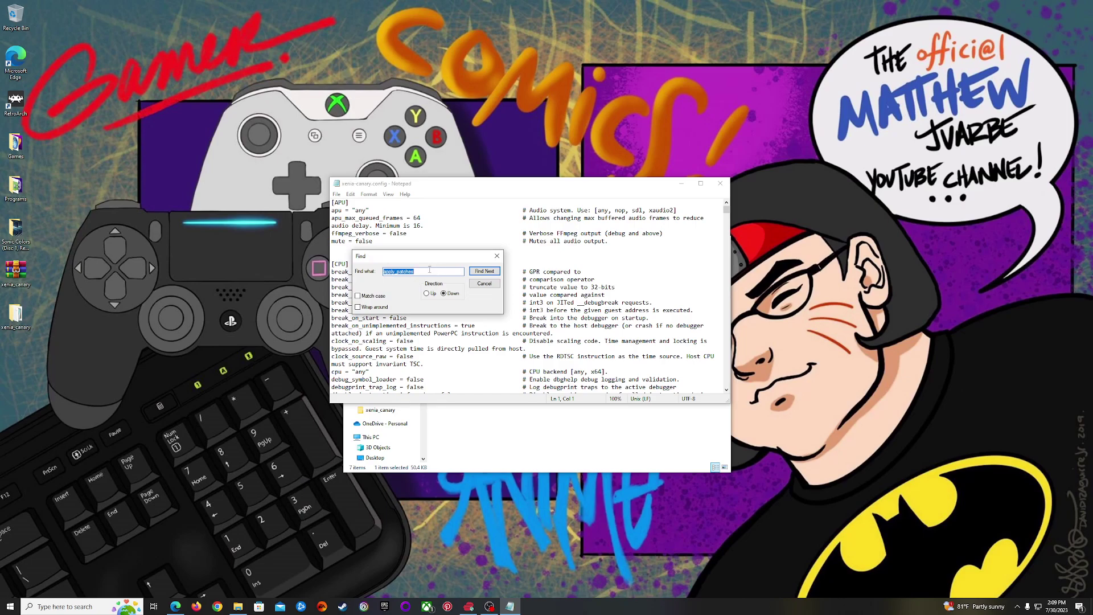
{"action": "left_click", "coordinate": [423, 271]}
{"action": "left_click", "coordinate": [484, 271]}
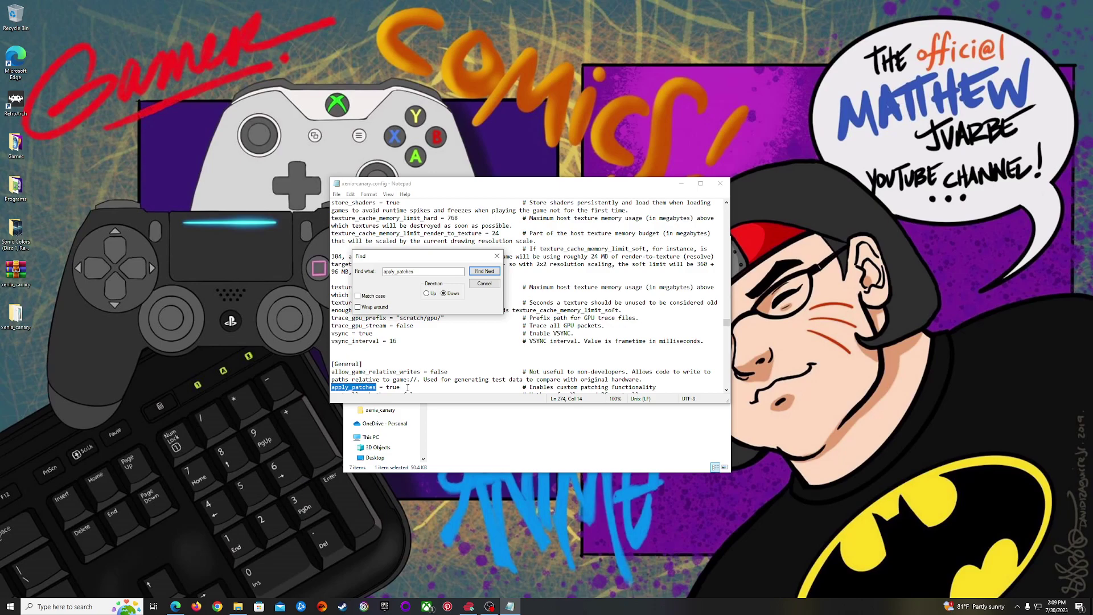
{"action": "left_click", "coordinate": [485, 283]}
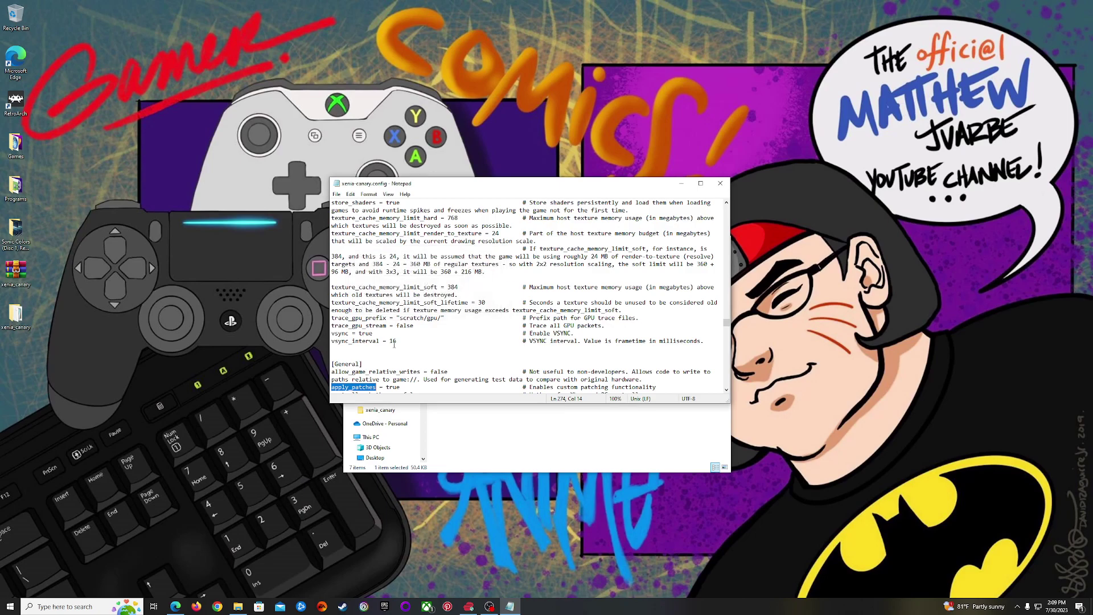
{"action": "left_click", "coordinate": [406, 388]}
{"action": "left_click", "coordinate": [728, 183]}
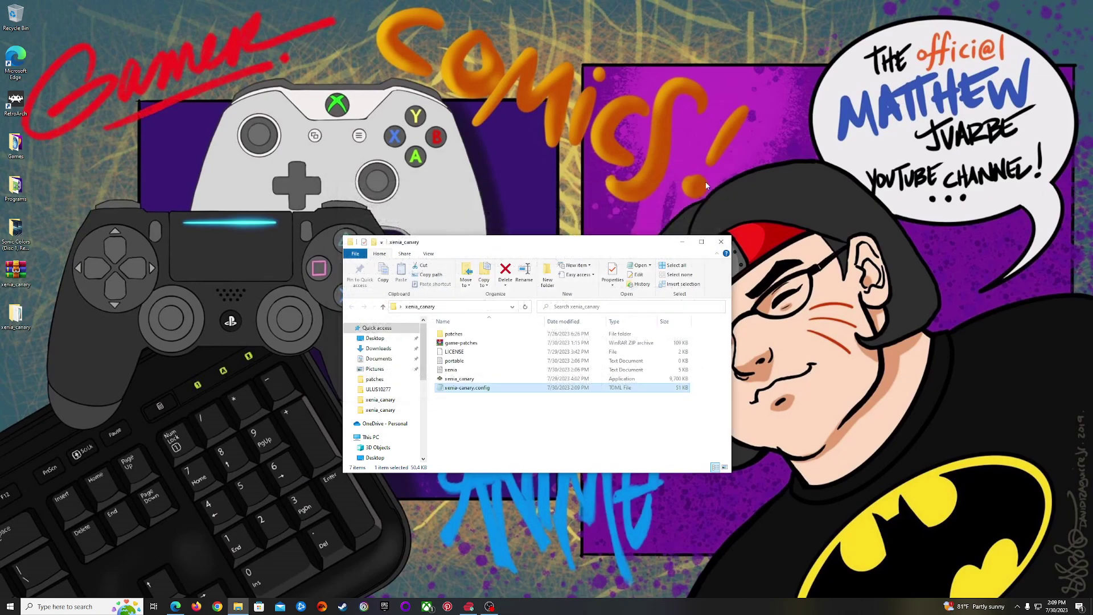
Step: Open the patches folder and widen the Name column to fit the full patch file names
{"action": "double_click", "coordinate": [460, 335]}
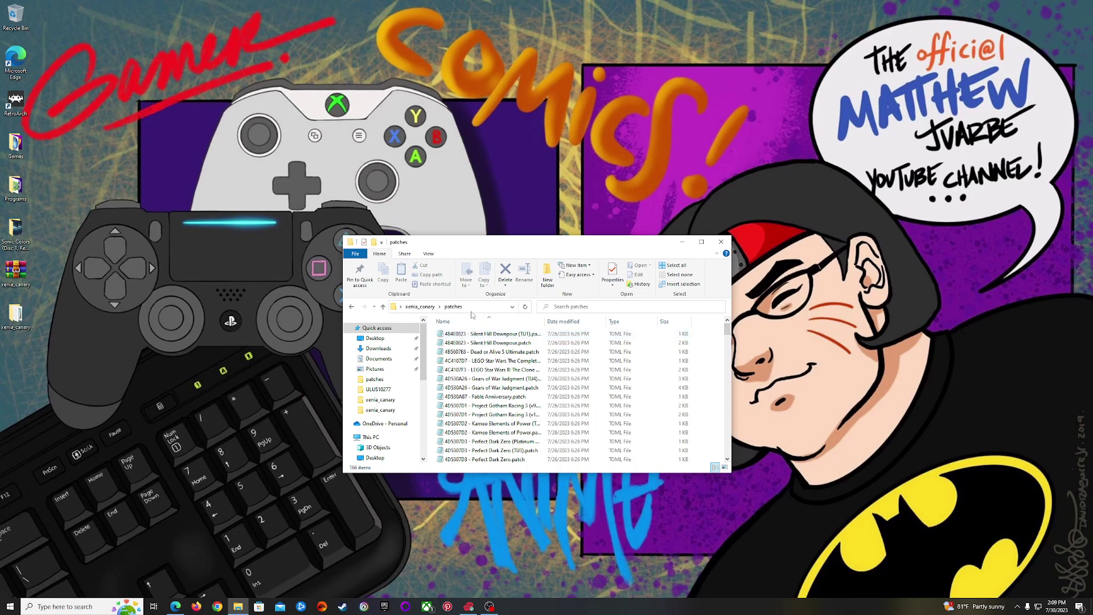
{"action": "double_click", "coordinate": [544, 322]}
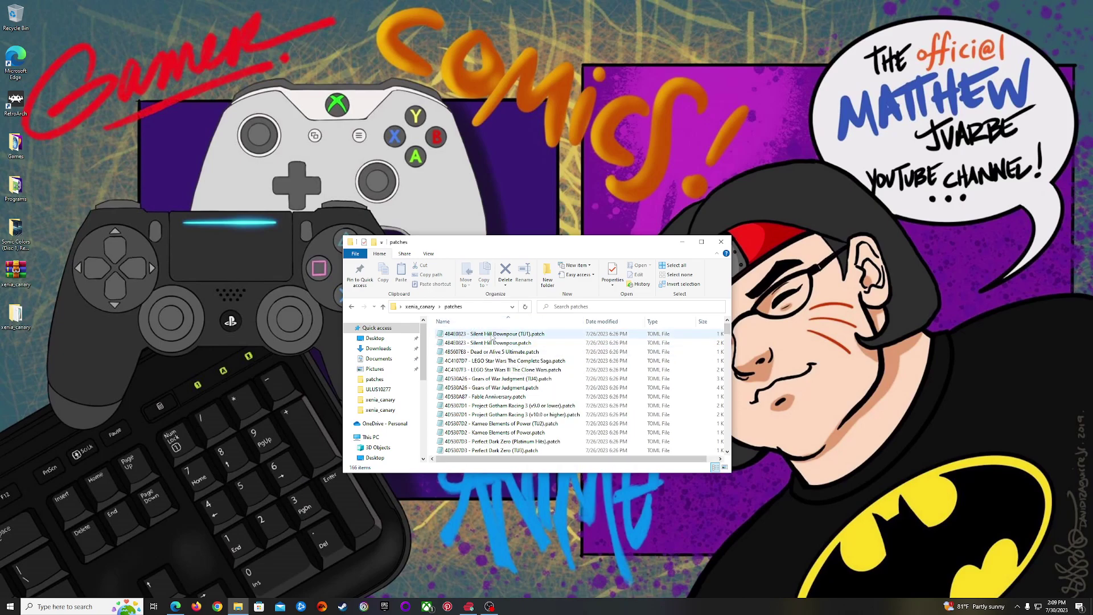
{"action": "scroll", "coordinate": [490, 342], "scroll_direction": "down", "scroll_amount": 1}
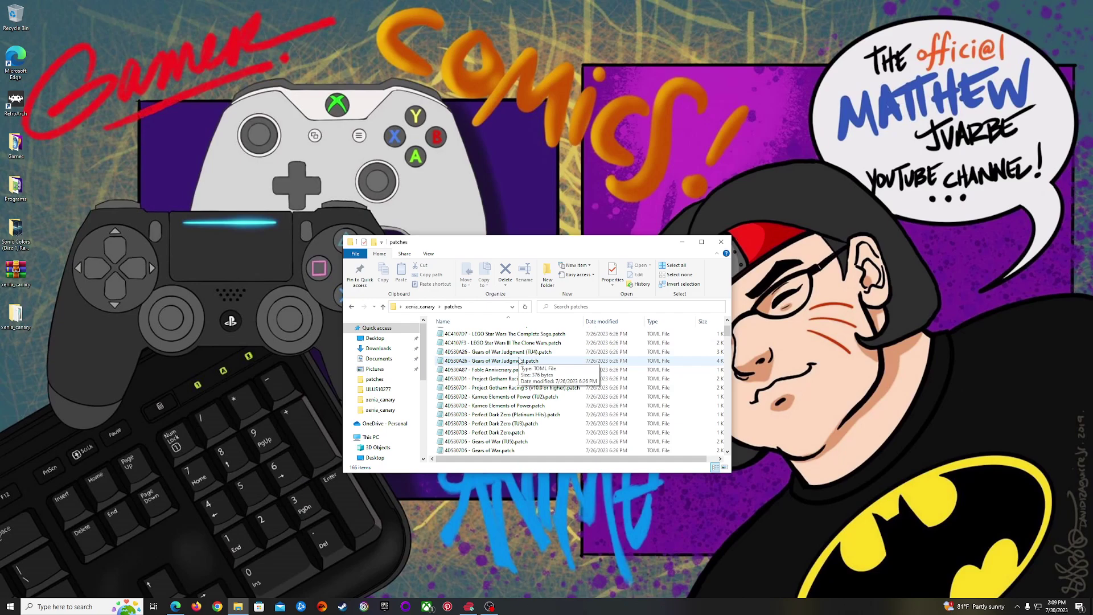
Step: Open the 4D5307D3 - Perfect Dark Zero.patch file and set is_enabled of its 60 FPS patch to true
{"action": "scroll", "coordinate": [510, 379], "scroll_direction": "down", "scroll_amount": 1}
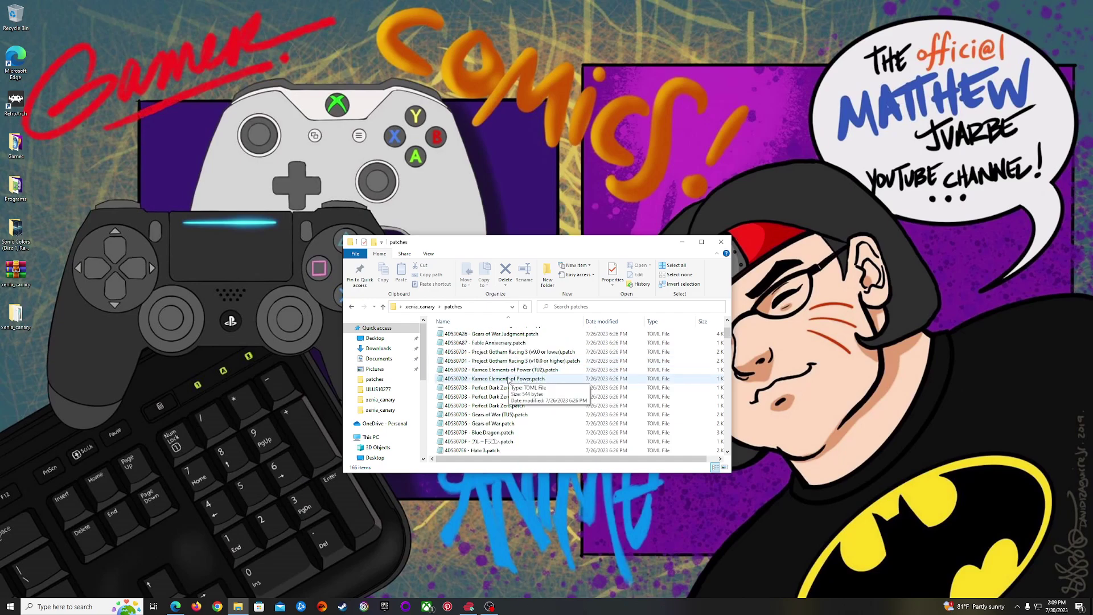
{"action": "double_click", "coordinate": [493, 406]}
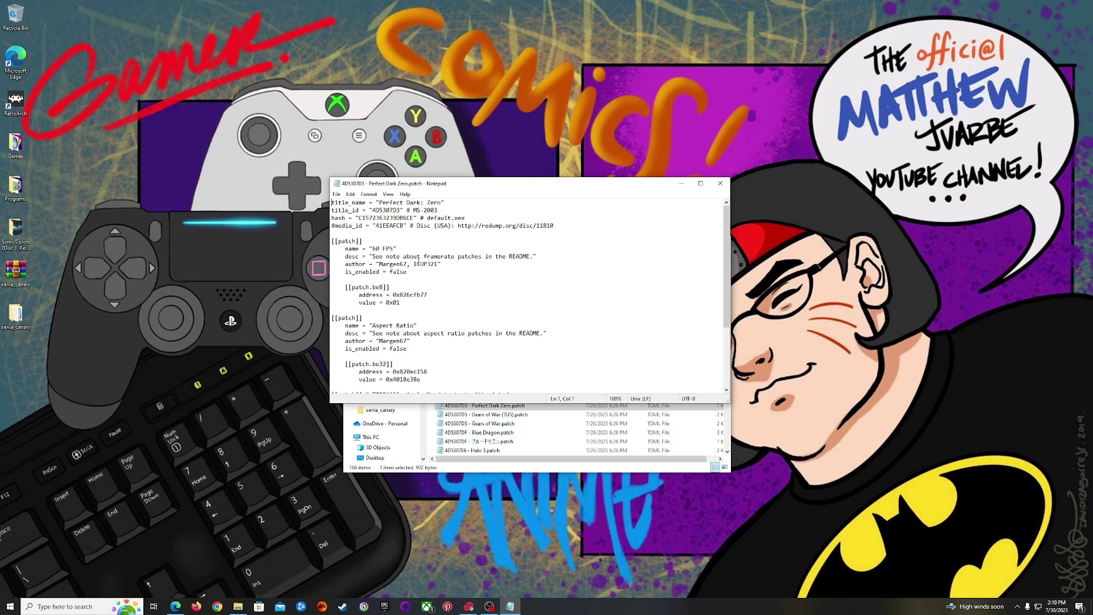
{"action": "left_click_drag", "start_coordinate": [408, 271], "coordinate": [391, 271]}
{"action": "type", "text": "tru"}
{"action": "scroll", "coordinate": [391, 270], "scroll_direction": "down", "scroll_amount": 3}
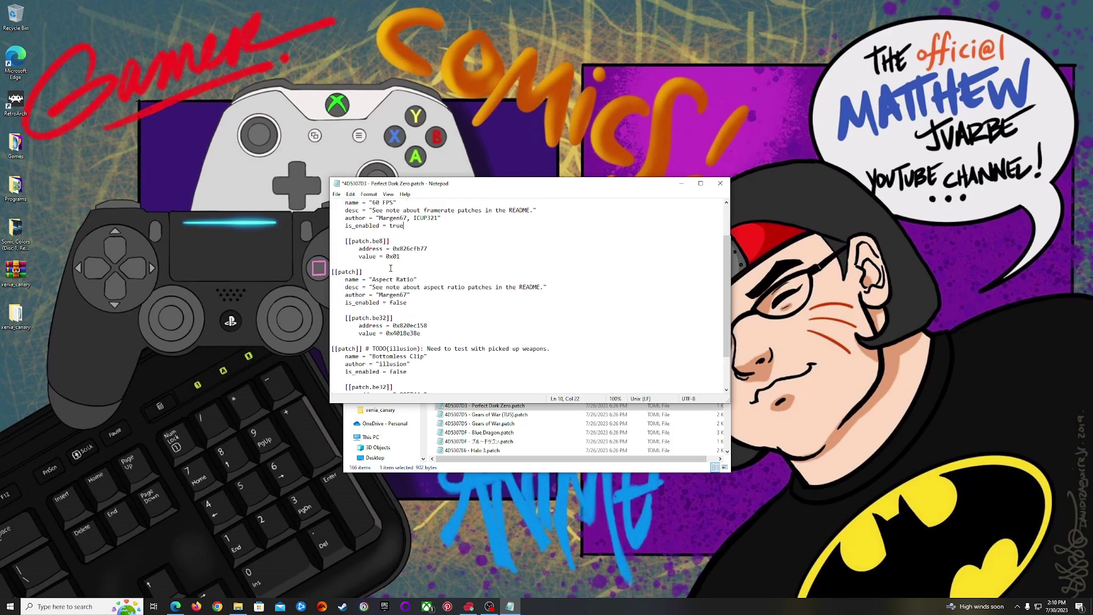
{"action": "scroll", "coordinate": [398, 292], "scroll_direction": "down", "scroll_amount": 1}
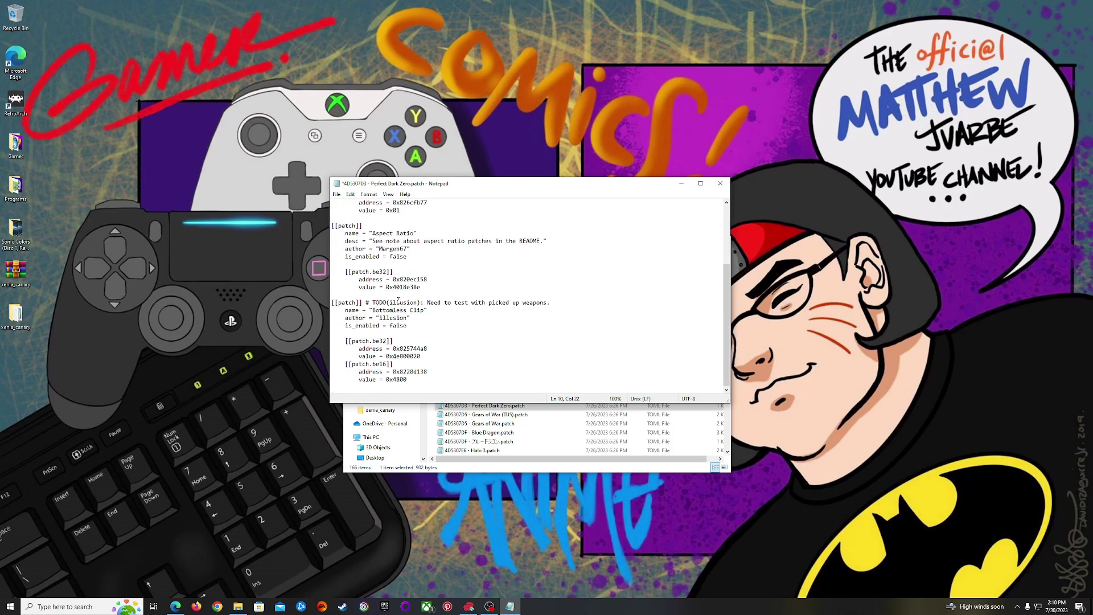
{"action": "scroll", "coordinate": [398, 303], "scroll_direction": "up", "scroll_amount": 4}
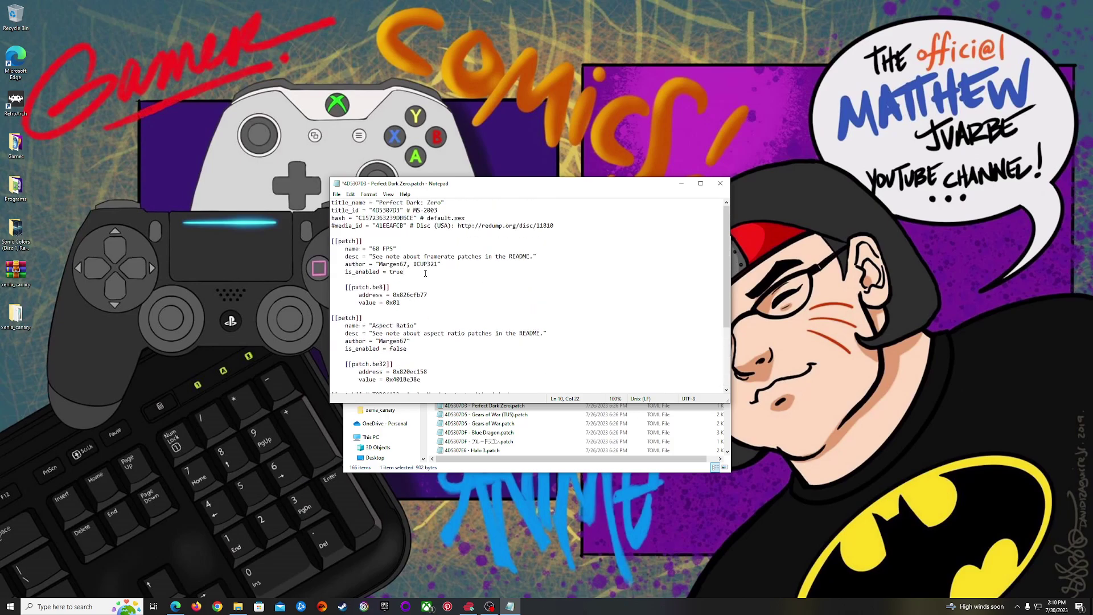
Step: Save and close the Perfect Dark Zero patch file, and go back up to the xenia_canary folder
{"action": "left_click", "coordinate": [337, 196]}
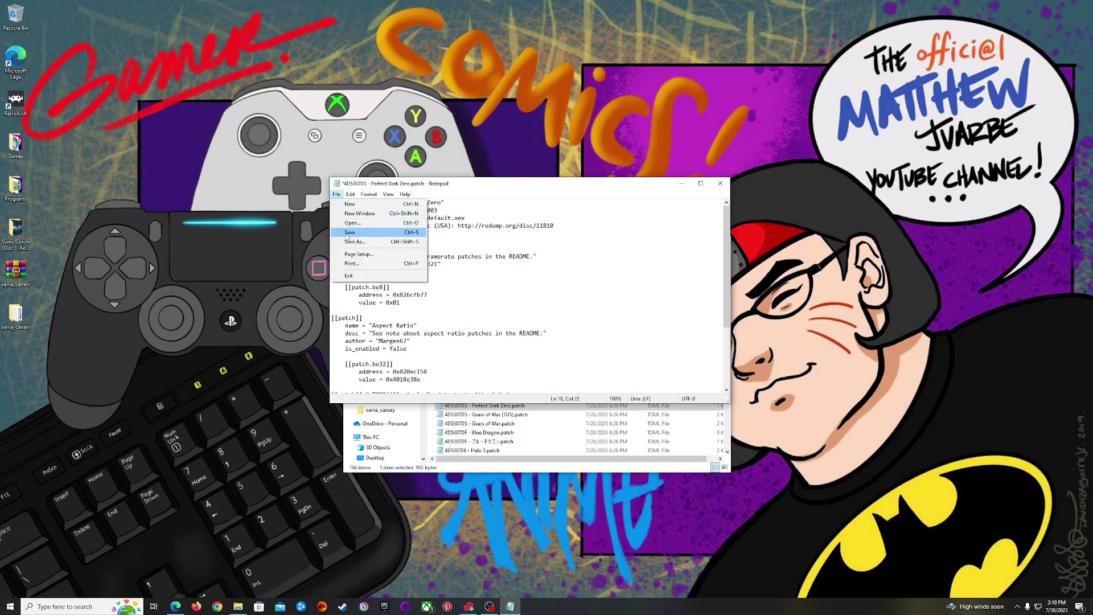
{"action": "left_click", "coordinate": [349, 233]}
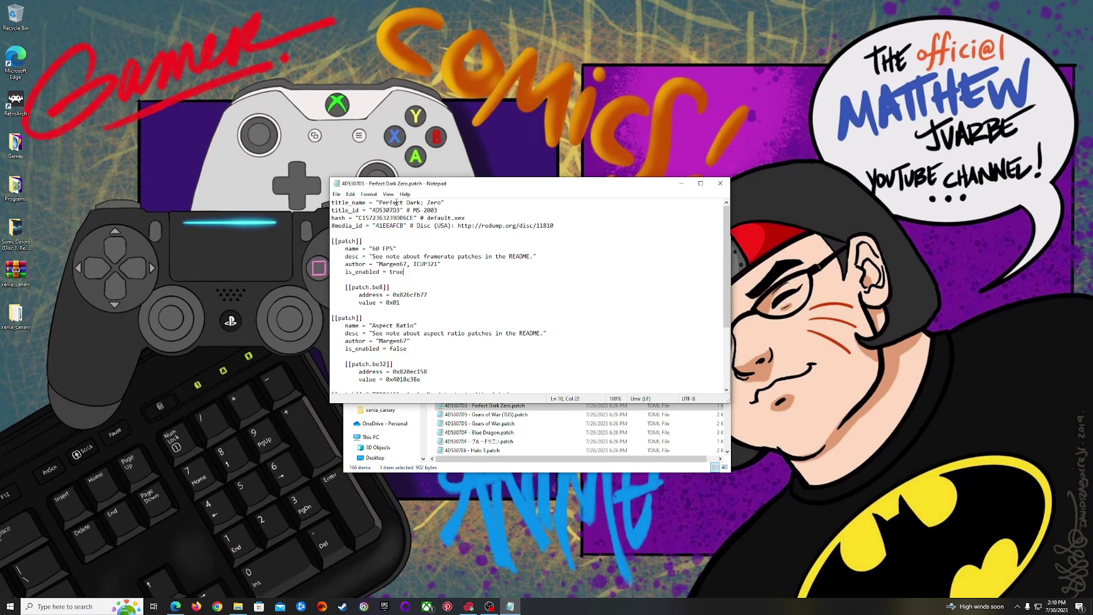
{"action": "left_click", "coordinate": [721, 183]}
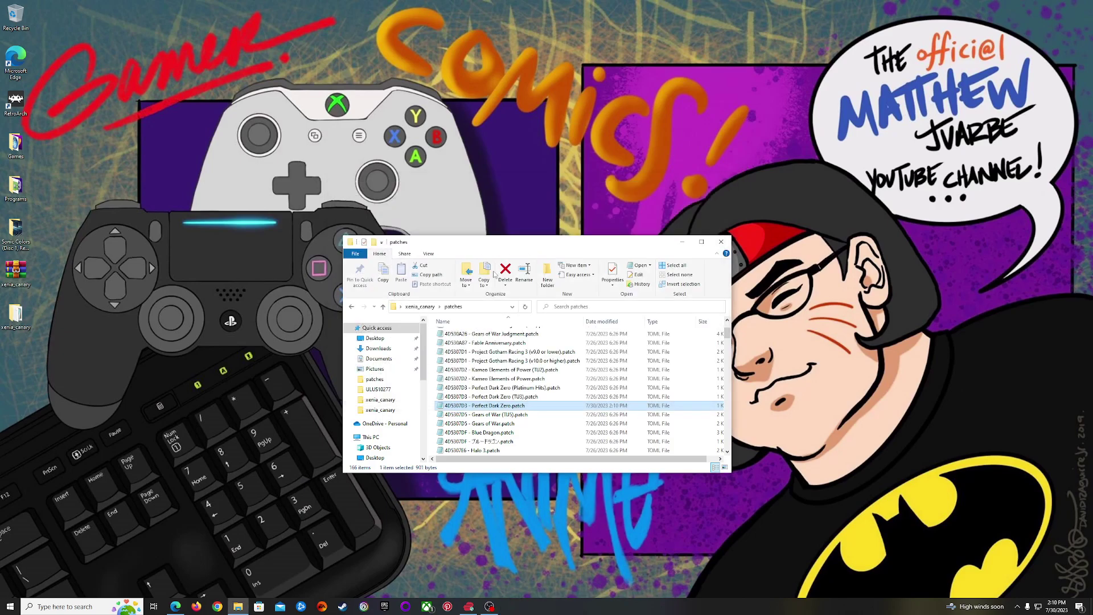
{"action": "left_click", "coordinate": [422, 307]}
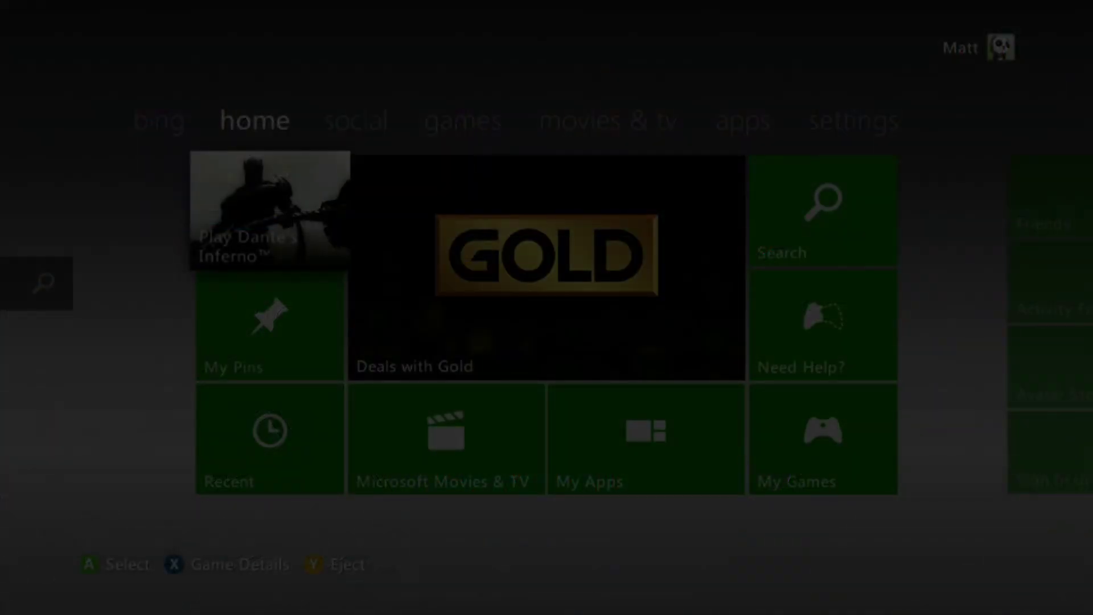
Step: Switch to the Xbox 360 dashboard and open the Storage Devices list in the system settings
{"action": "key", "text": "Down"}
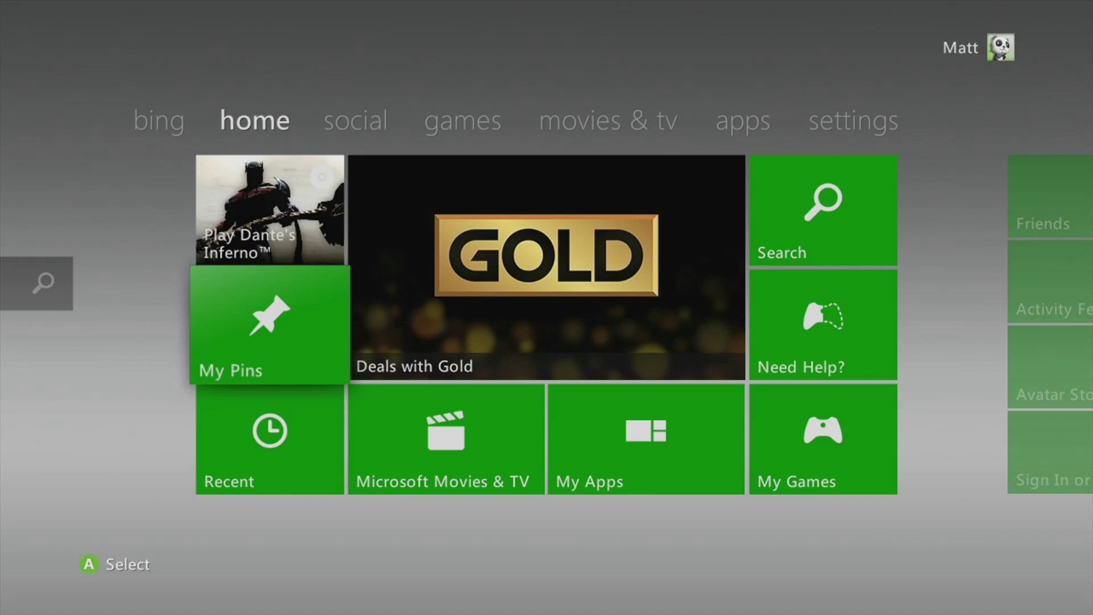
{"action": "key", "text": "Up"}
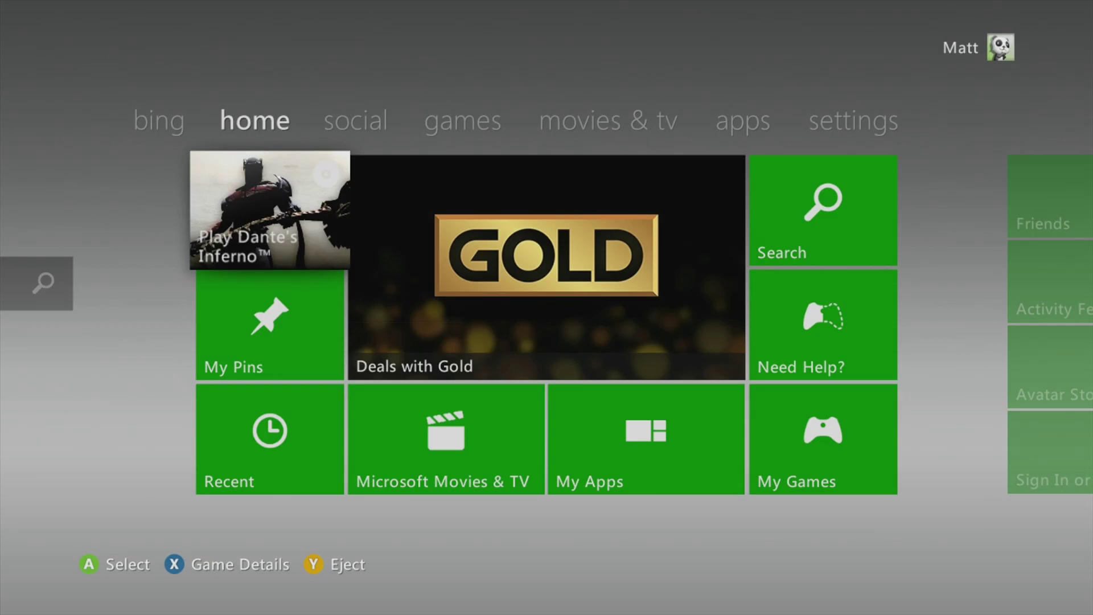
{"action": "key", "text": "Right"}
{"action": "key", "text": "Right"}
{"action": "key", "text": "Right"}
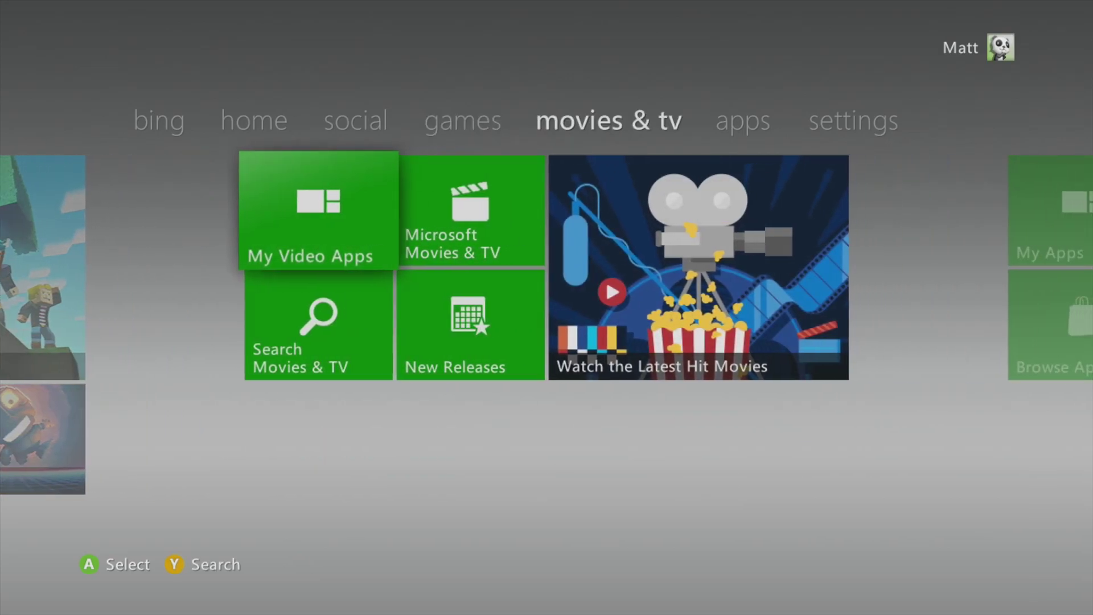
{"action": "key", "text": "Right"}
{"action": "key", "text": "Right"}
{"action": "key", "text": "Return"}
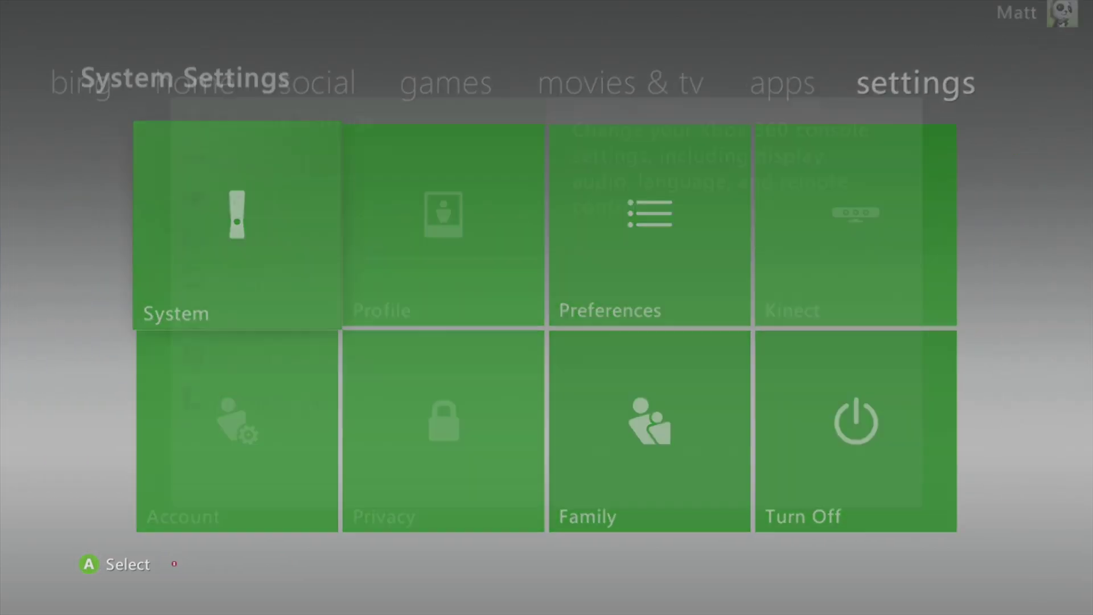
{"action": "key", "text": "Down"}
{"action": "key", "text": "Down"}
{"action": "key", "text": "Return"}
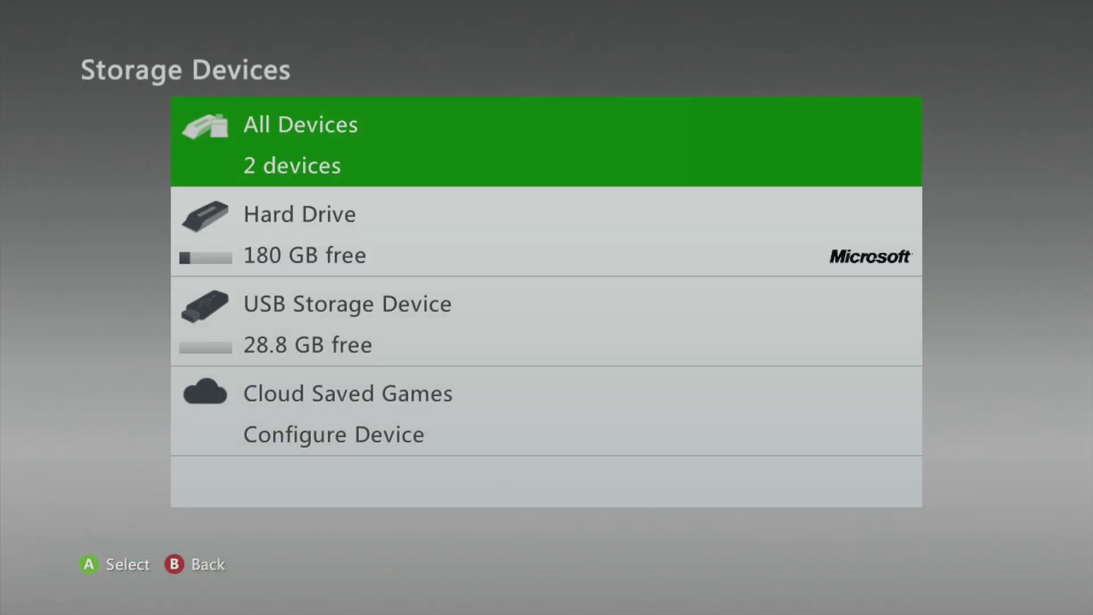
Step: Format the USB Storage Device through its device options and accept removing all its content
{"action": "key", "text": "Down"}
{"action": "key", "text": "Down"}
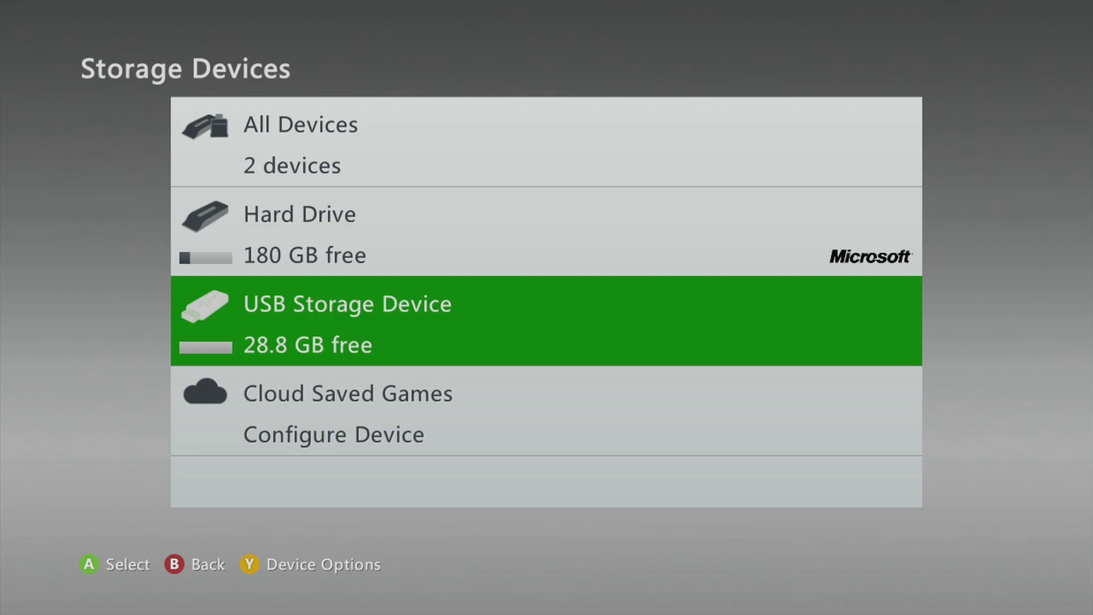
{"action": "key", "text": "Up"}
{"action": "key", "text": "Down"}
{"action": "key", "text": "y"}
{"action": "key", "text": "Down"}
{"action": "key", "text": "Return"}
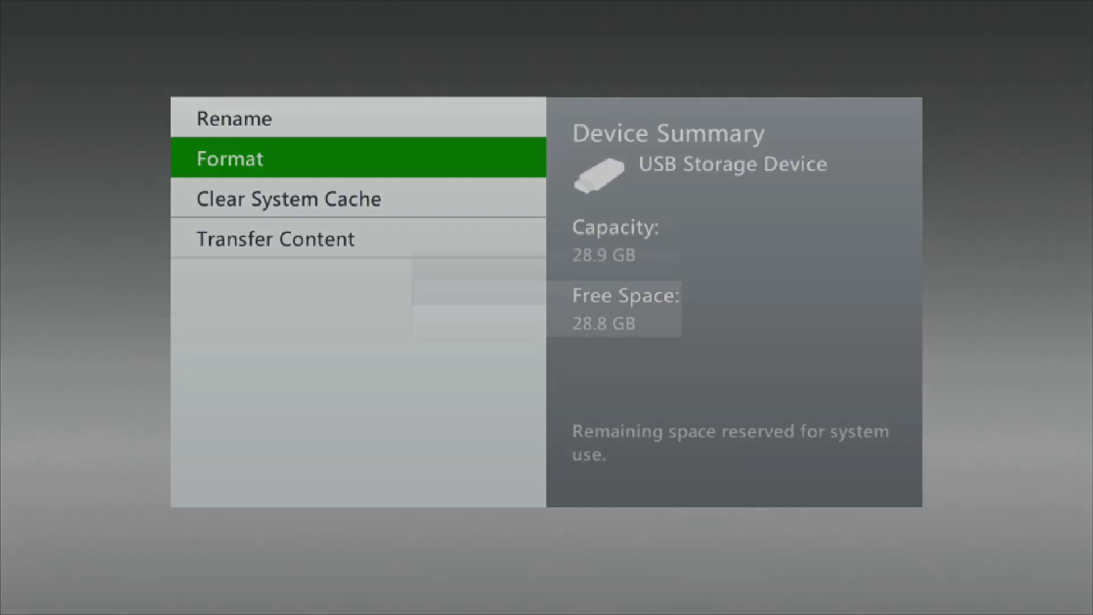
{"action": "key", "text": "Up"}
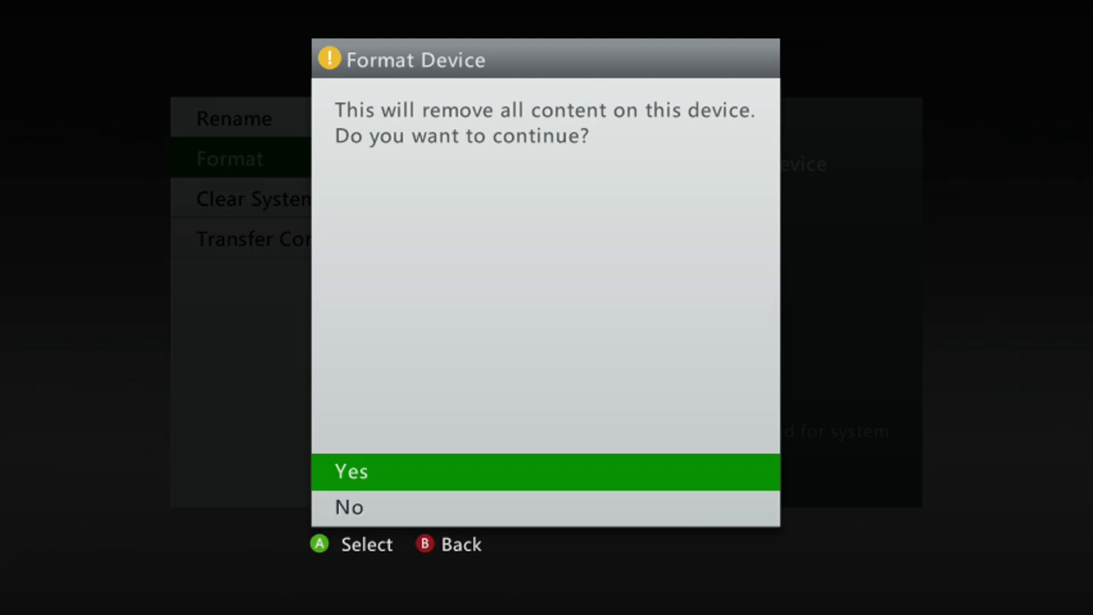
{"action": "key", "text": "Return"}
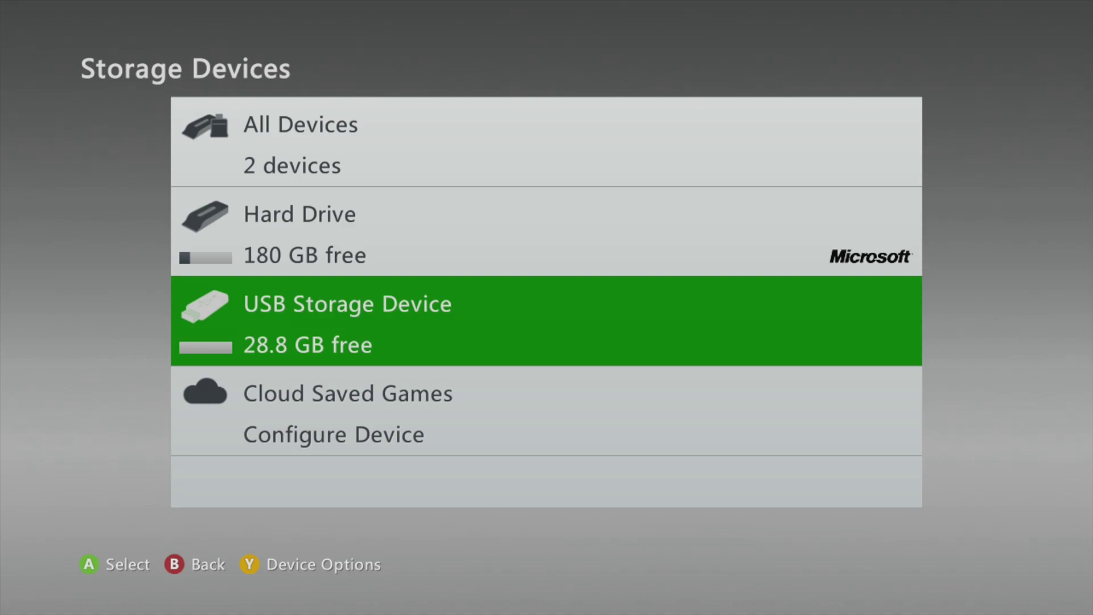
Step: Check the Auto-Play option in Console Settings and go back out of the system settings
{"action": "key", "text": "Escape"}
{"action": "key", "text": "Up"}
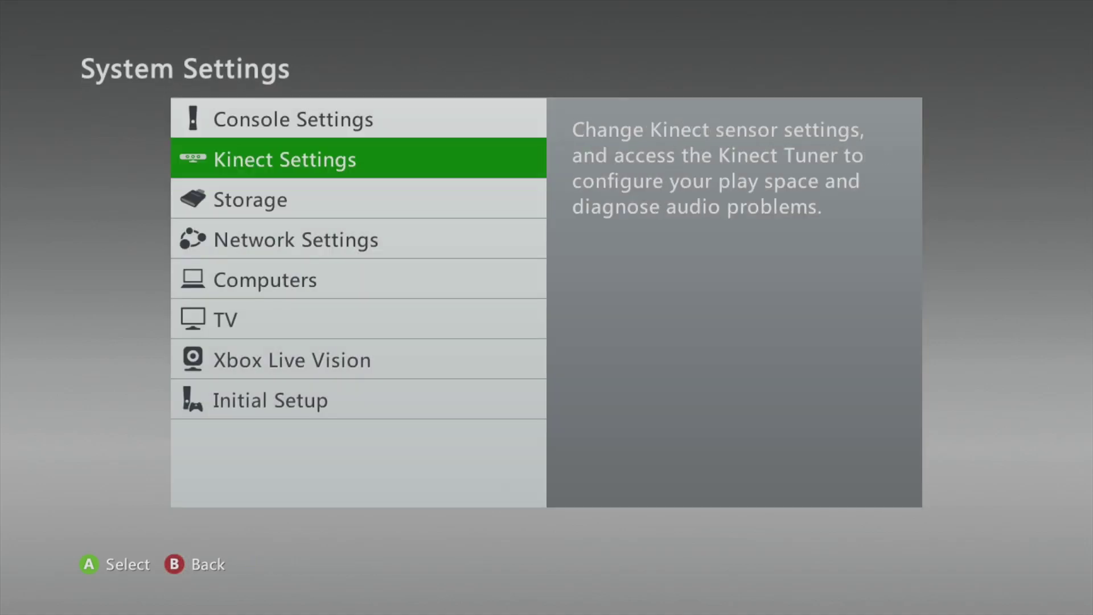
{"action": "key", "text": "Up"}
{"action": "key", "text": "Return"}
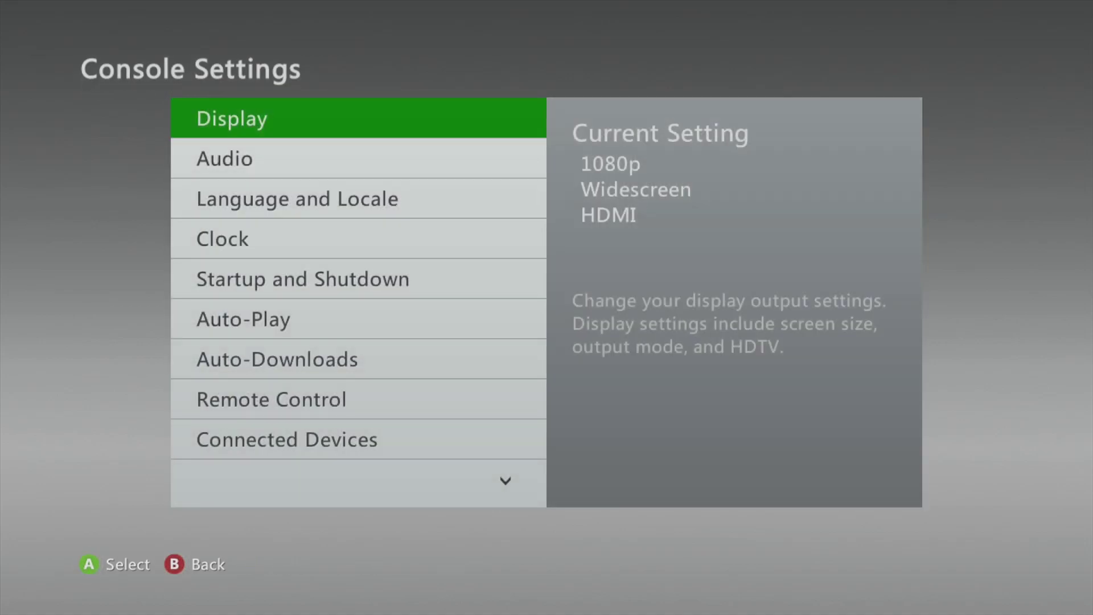
{"action": "key", "text": "Down"}
{"action": "key", "text": "Down"}
{"action": "key", "text": "Down"}
{"action": "key", "text": "Down"}
{"action": "key", "text": "Down"}
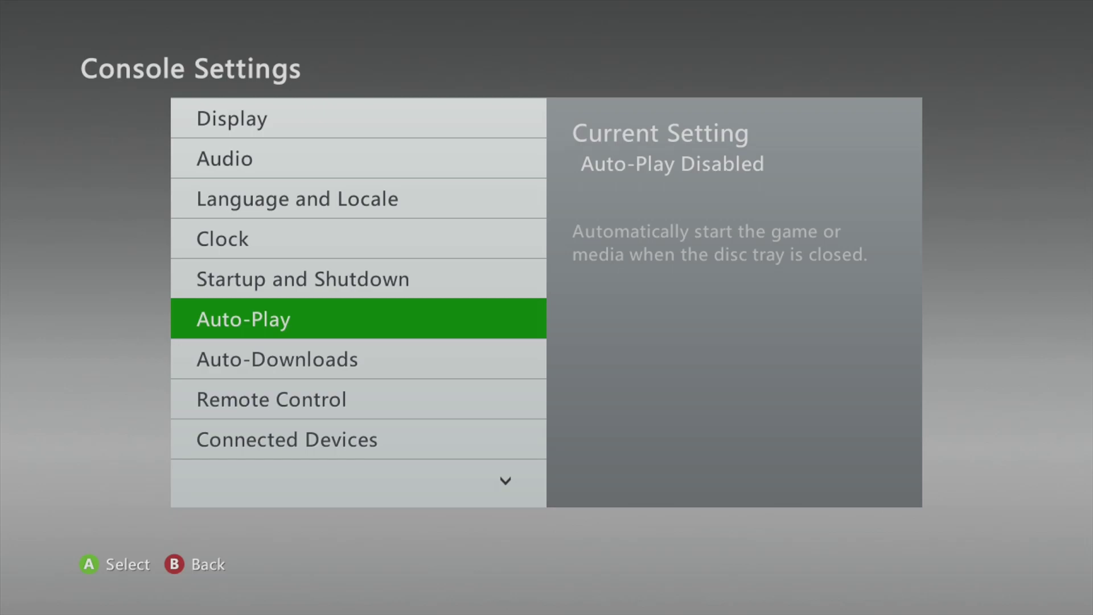
{"action": "key", "text": "Escape"}
{"action": "key", "text": "Escape"}
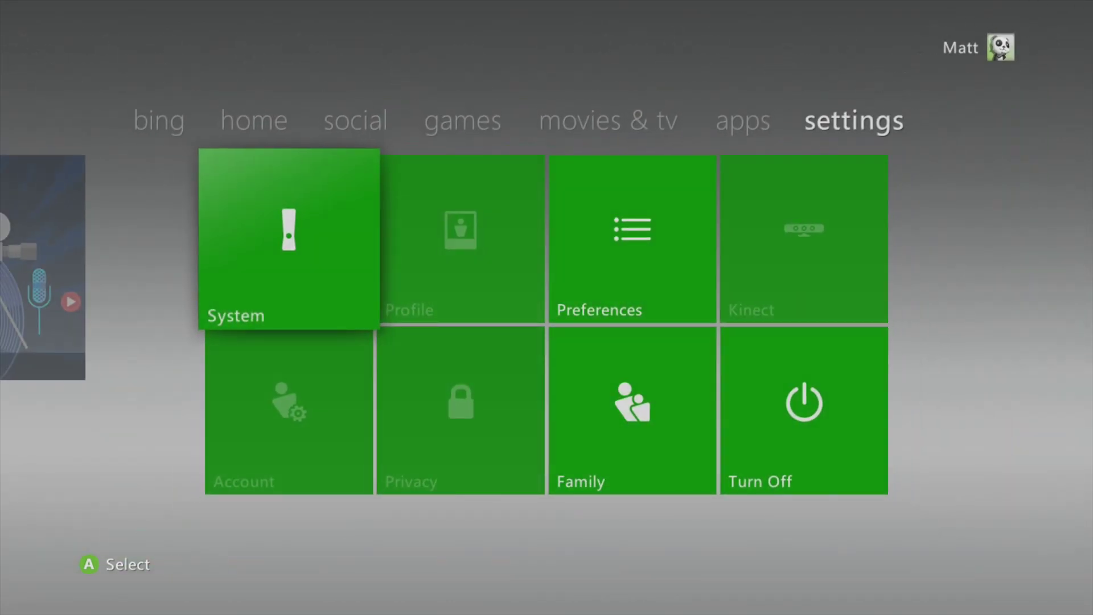
Step: Return to the home page, eject the disc and close the tray again to load the Dante's Inferno disc
{"action": "key", "text": "Left"}
{"action": "key", "text": "Left"}
{"action": "key", "text": "Left"}
{"action": "key", "text": "Left"}
{"action": "key", "text": "Left"}
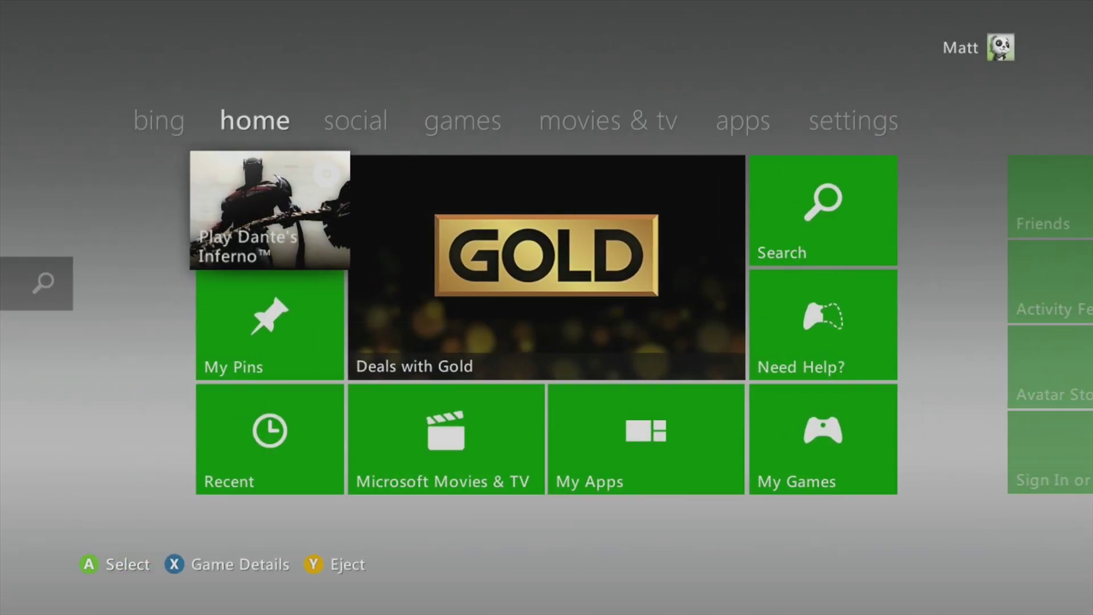
{"action": "key", "text": "Down"}
{"action": "key", "text": "Up"}
{"action": "key", "text": "y"}
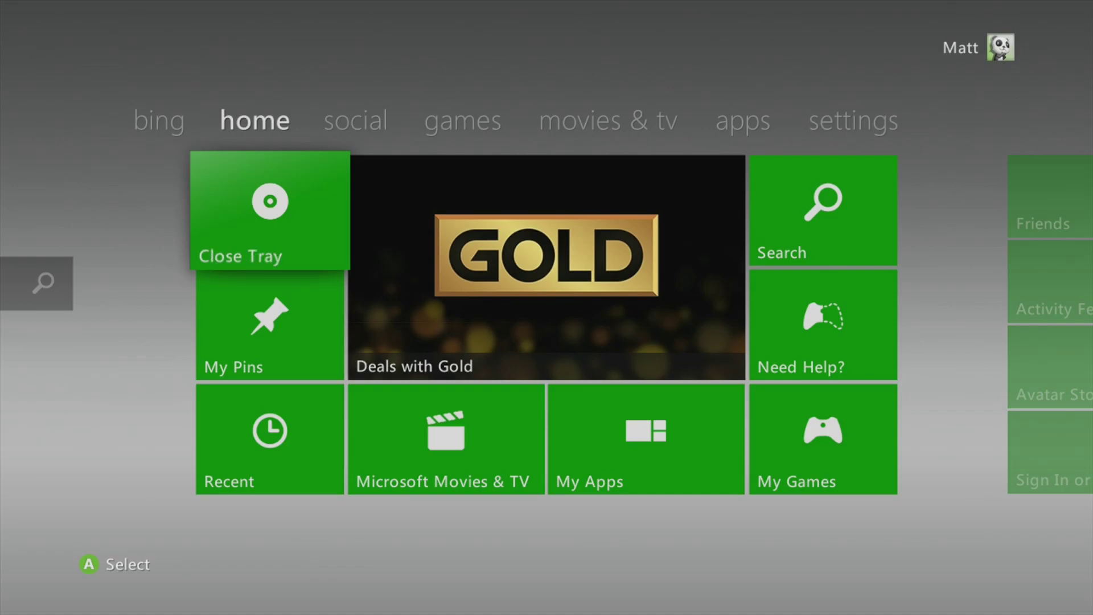
{"action": "key", "text": "Return"}
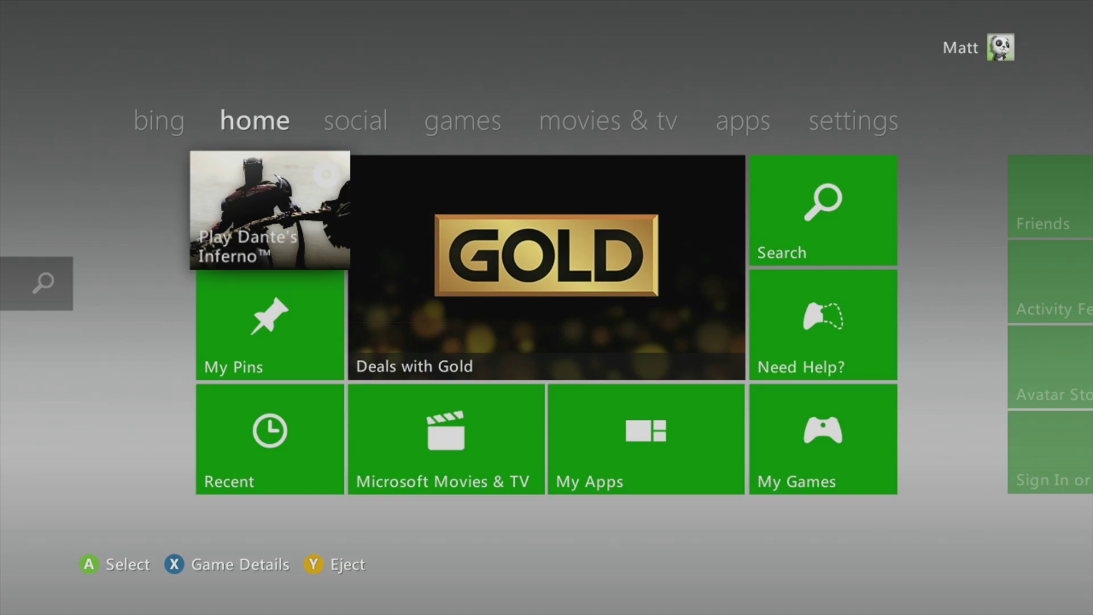
Step: Install Dante's Inferno from its game details page to the USB Storage Device, and return to the home page
{"action": "key", "text": "Down"}
{"action": "key", "text": "Up"}
{"action": "key", "text": "Return"}
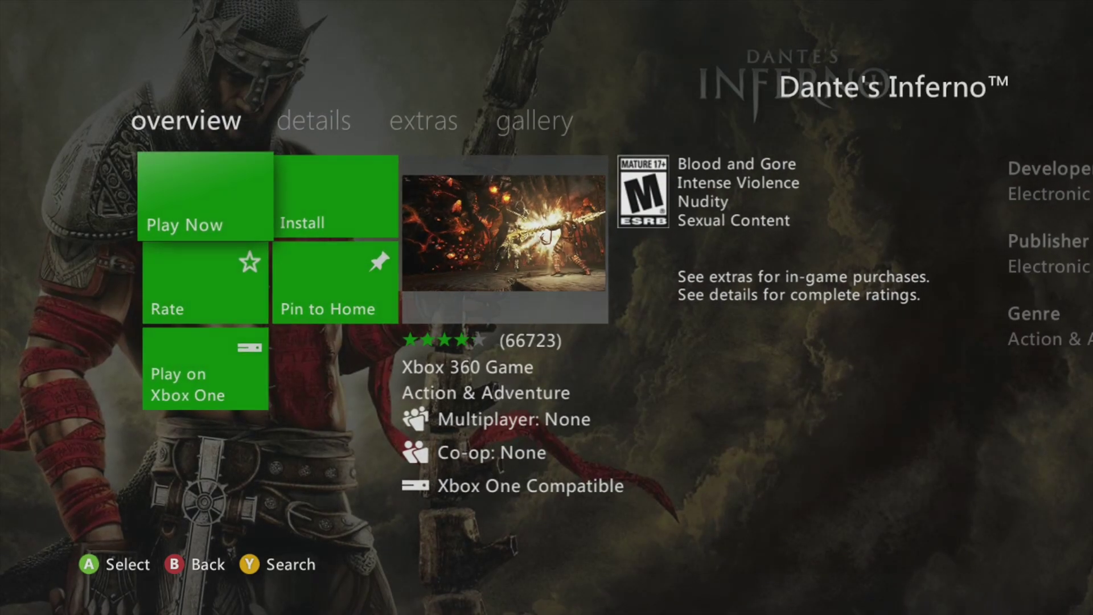
{"action": "key", "text": "Right"}
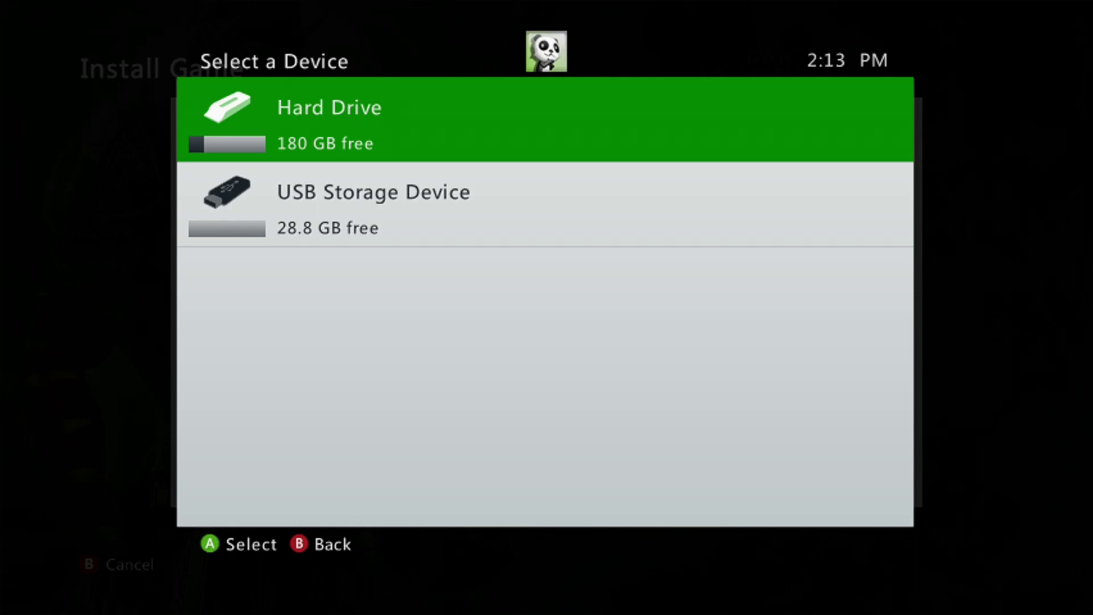
{"action": "key", "text": "Down"}
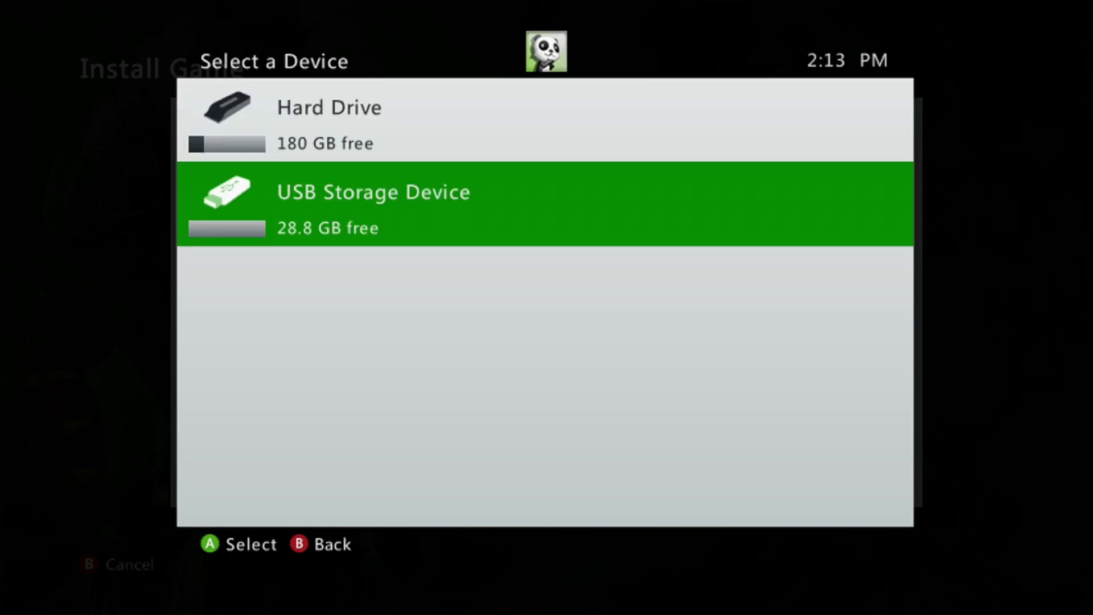
{"action": "key", "text": "Up"}
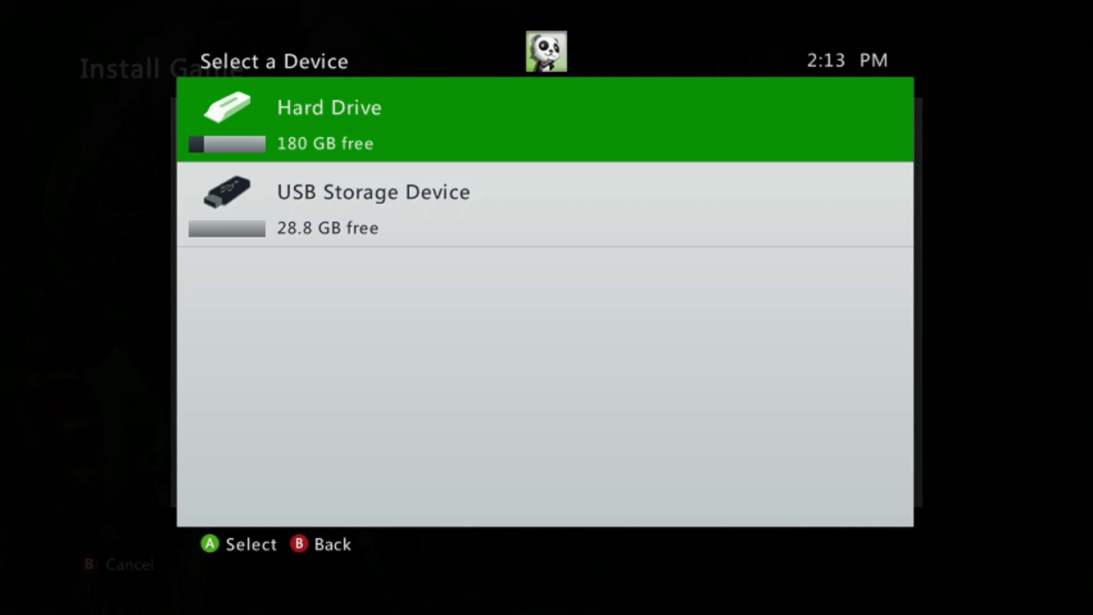
{"action": "key", "text": "Down"}
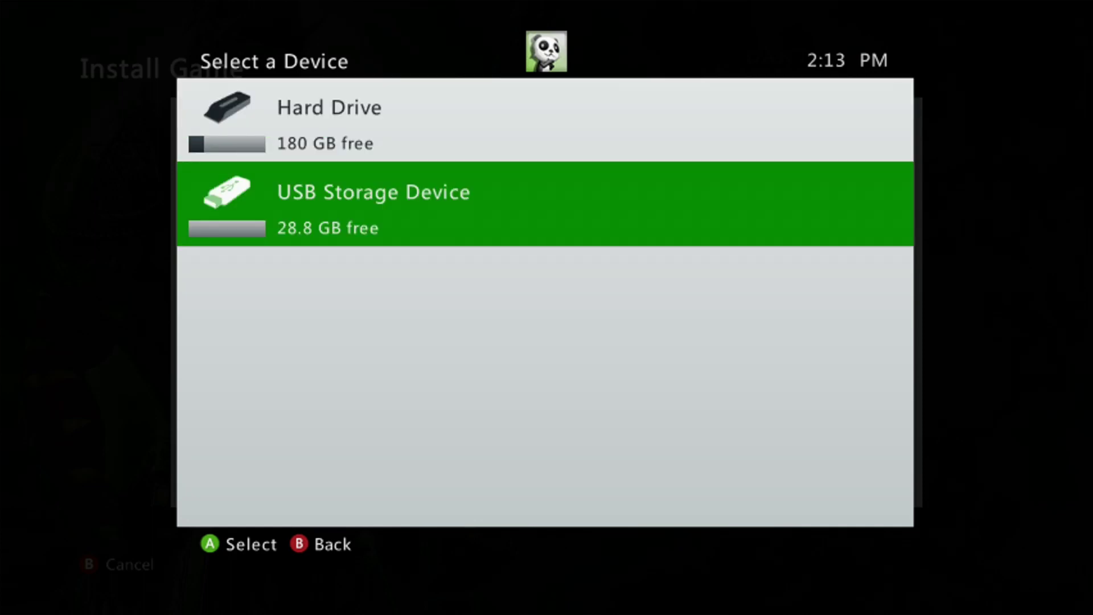
{"action": "key", "text": "Return"}
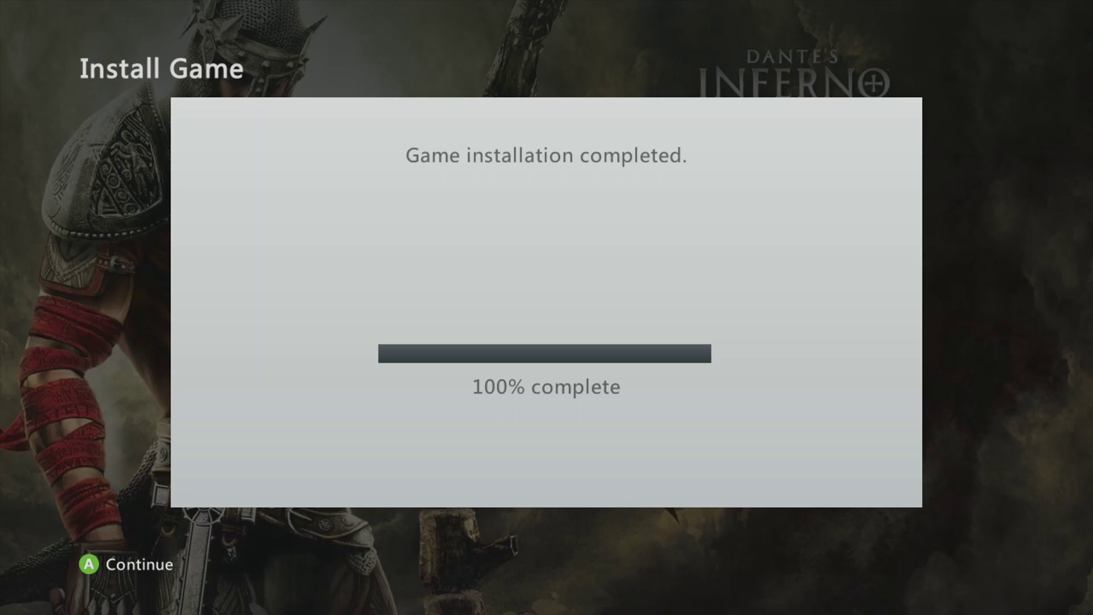
{"action": "key", "text": "Return"}
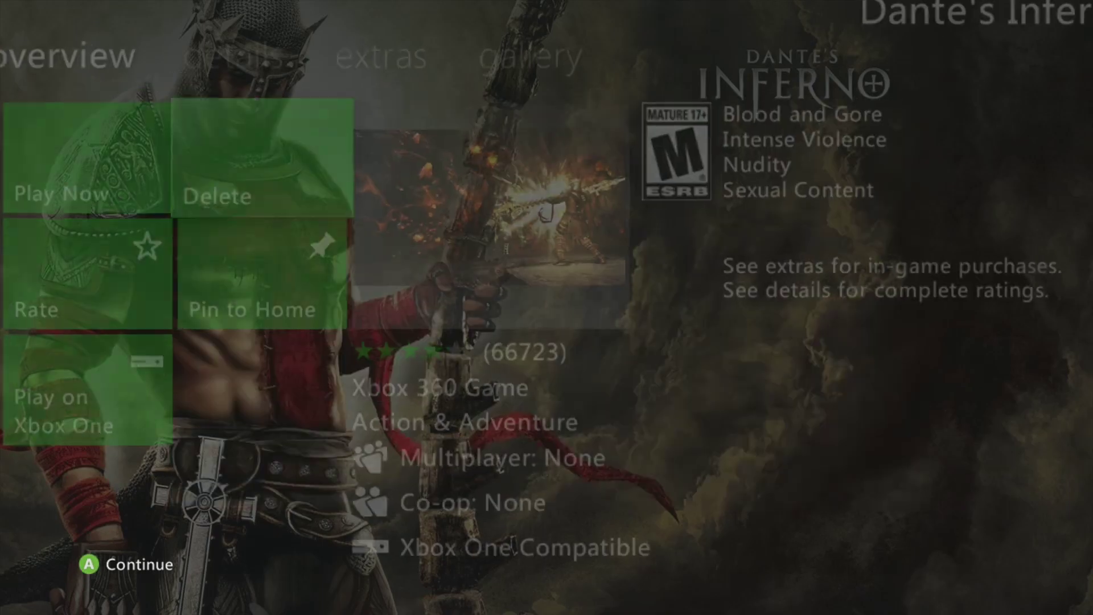
{"action": "key", "text": "Escape"}
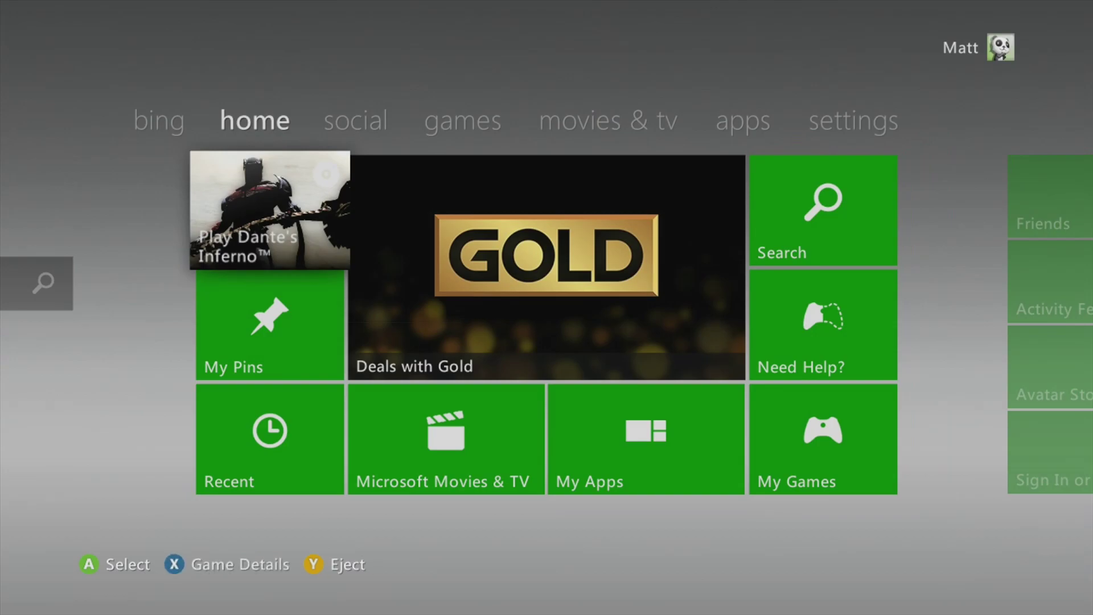
Step: Switch to File Explorer on the PC and move the USB Drive (F:) window off the xenia_canary folder window
{"action": "key", "text": "super"}
{"action": "key", "text": "Up"}
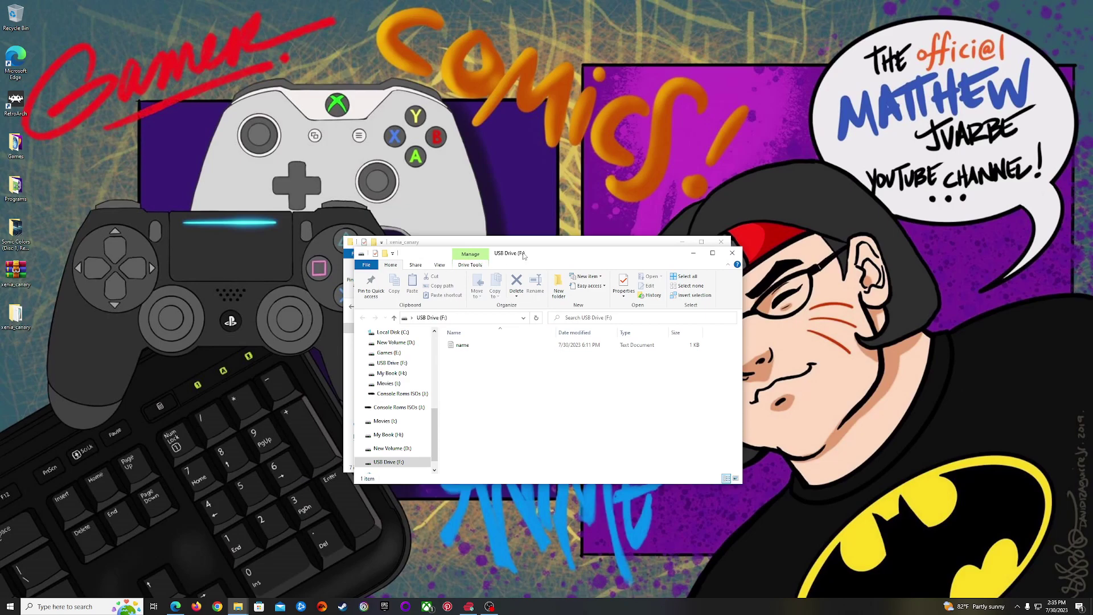
{"action": "left_click_drag", "start_coordinate": [524, 255], "coordinate": [218, 113]}
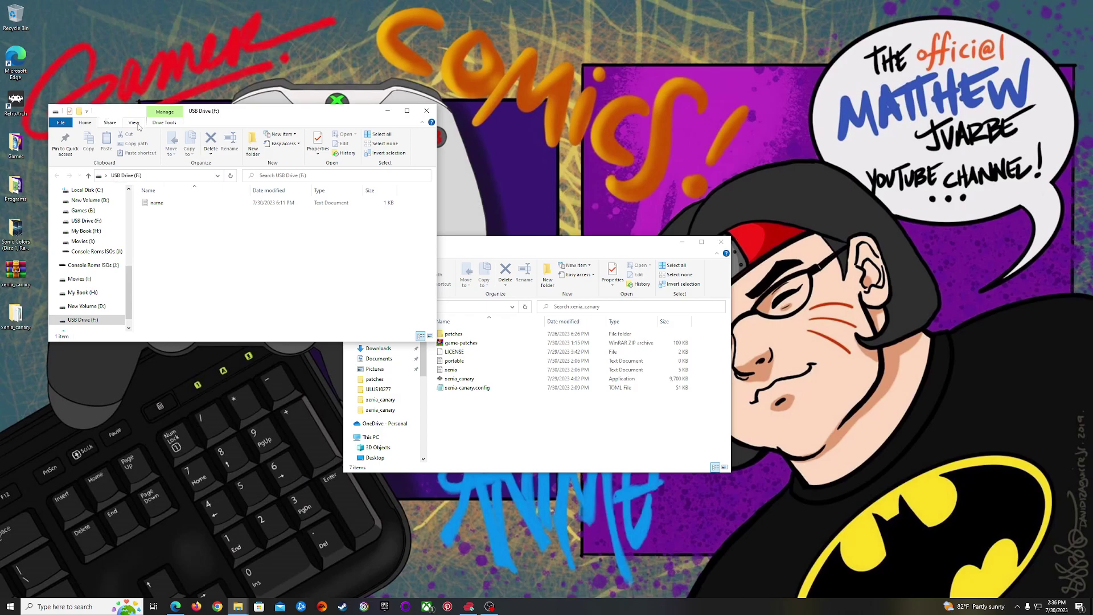
Step: Show hidden items in the USB Drive (F:) window and launch xenia_canary from the xenia_canary folder
{"action": "left_click", "coordinate": [137, 124]}
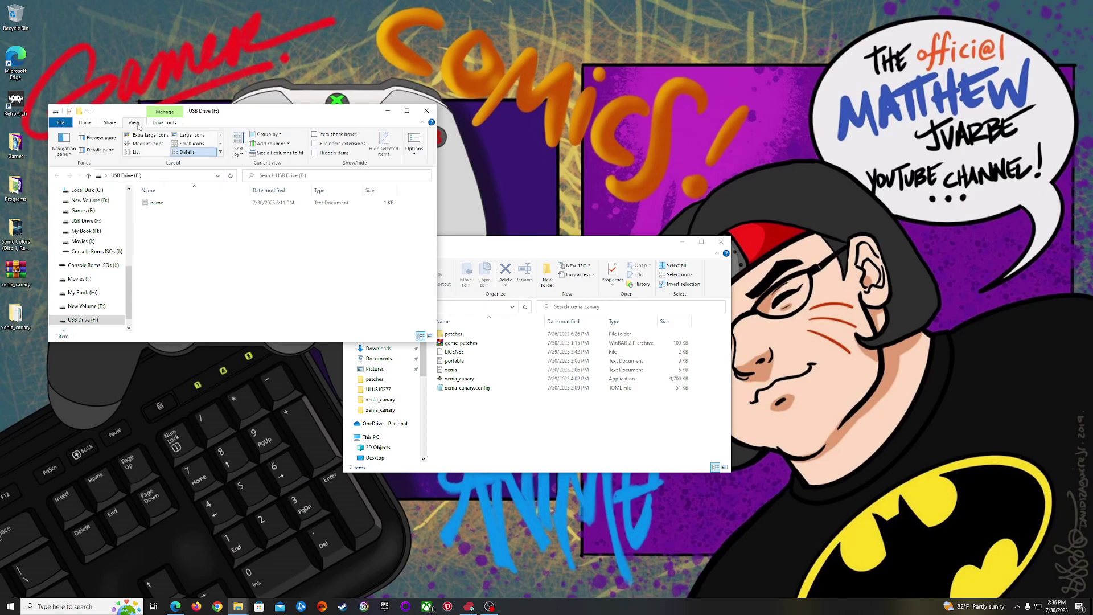
{"action": "left_click", "coordinate": [314, 154]}
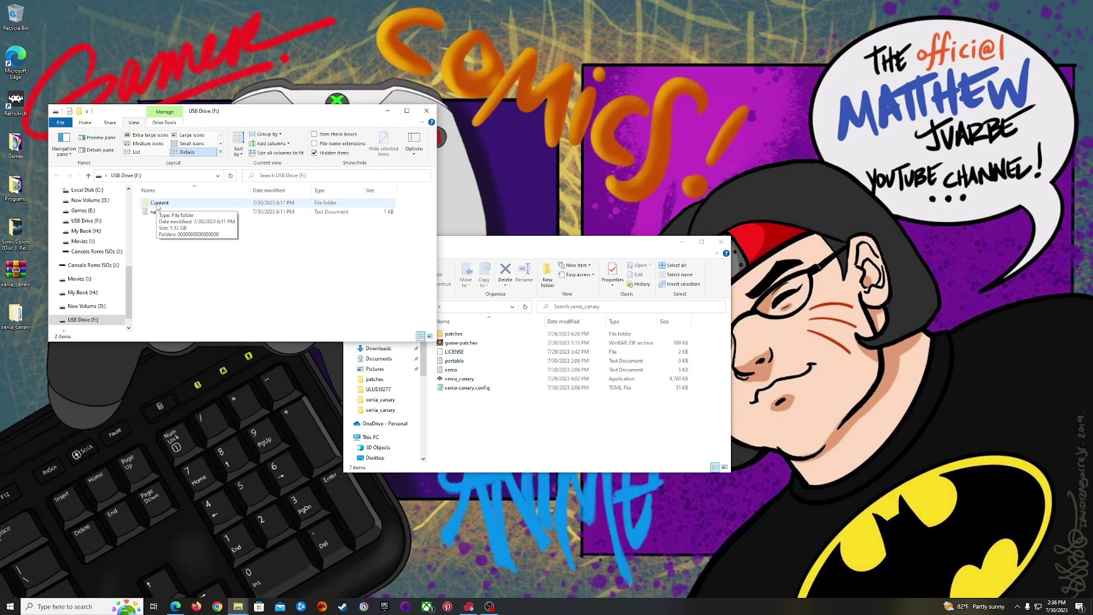
{"action": "double_click", "coordinate": [461, 379]}
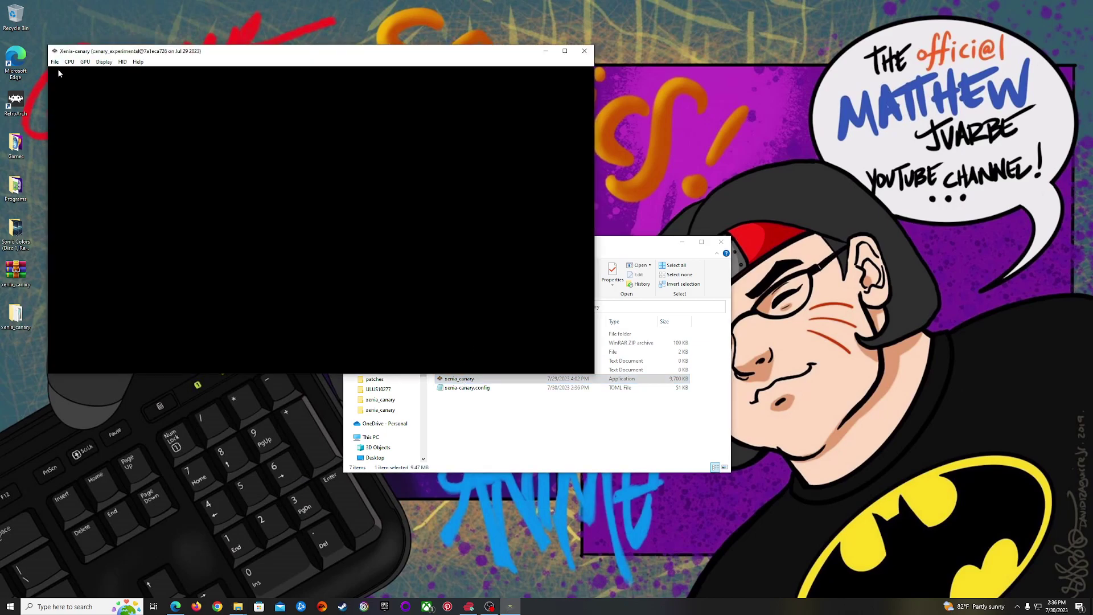
Step: Start opening a content package in the emulator and browse to the root of USB Drive (F:)
{"action": "left_click", "coordinate": [55, 62]}
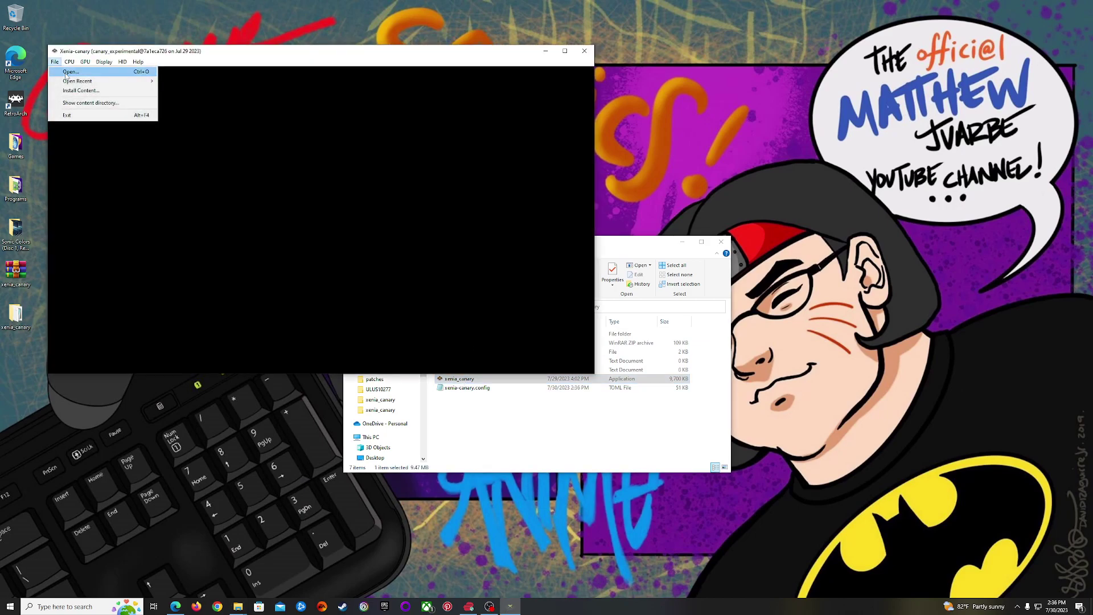
{"action": "left_click", "coordinate": [67, 72]}
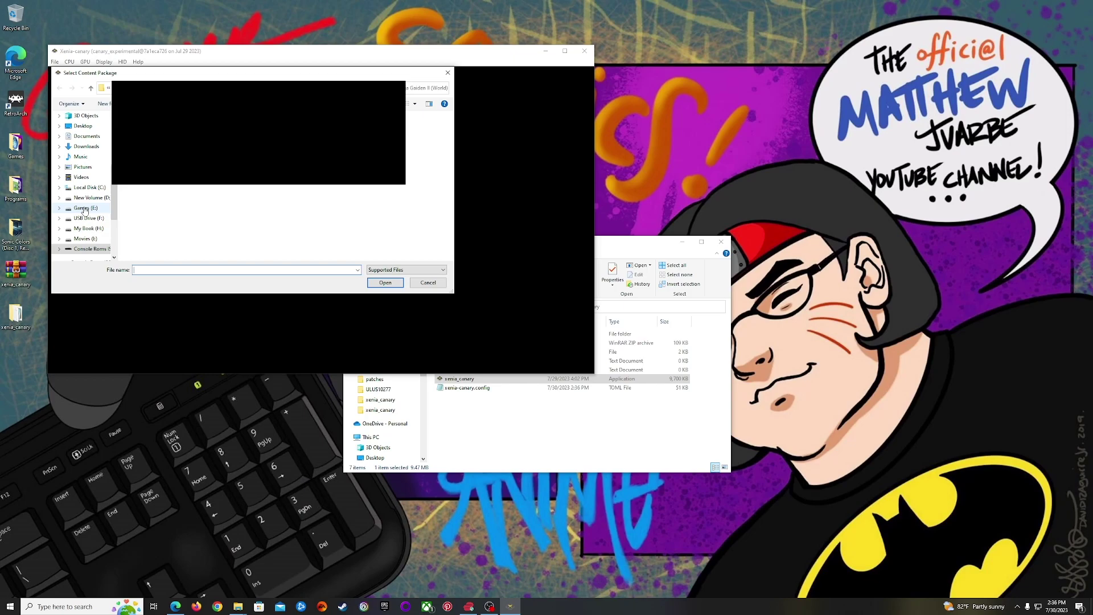
{"action": "scroll", "coordinate": [84, 210], "scroll_direction": "down", "scroll_amount": 2}
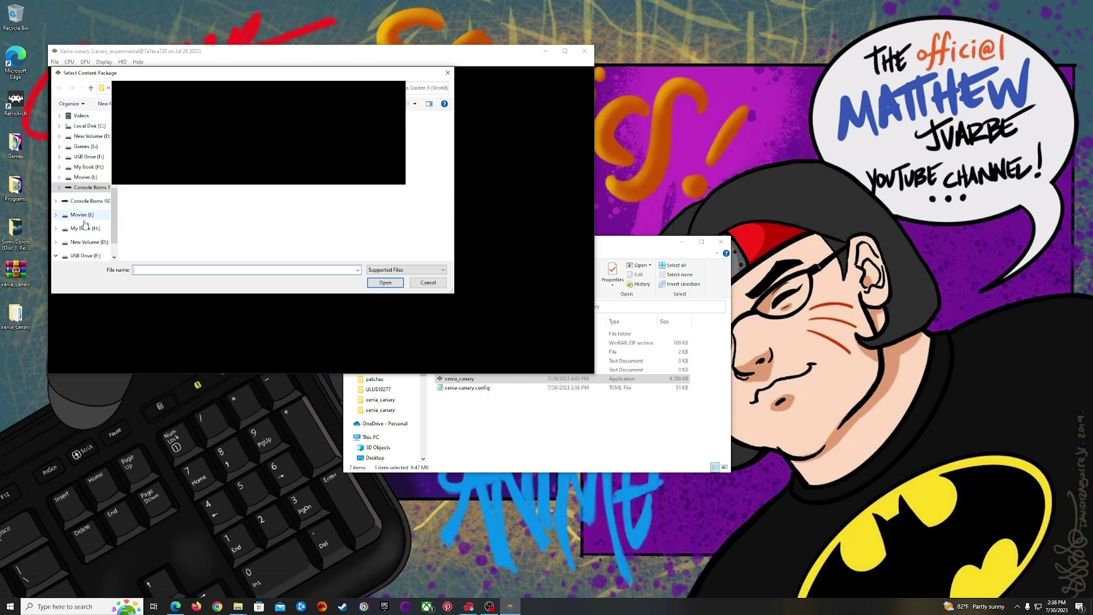
{"action": "scroll", "coordinate": [85, 224], "scroll_direction": "down", "scroll_amount": 2}
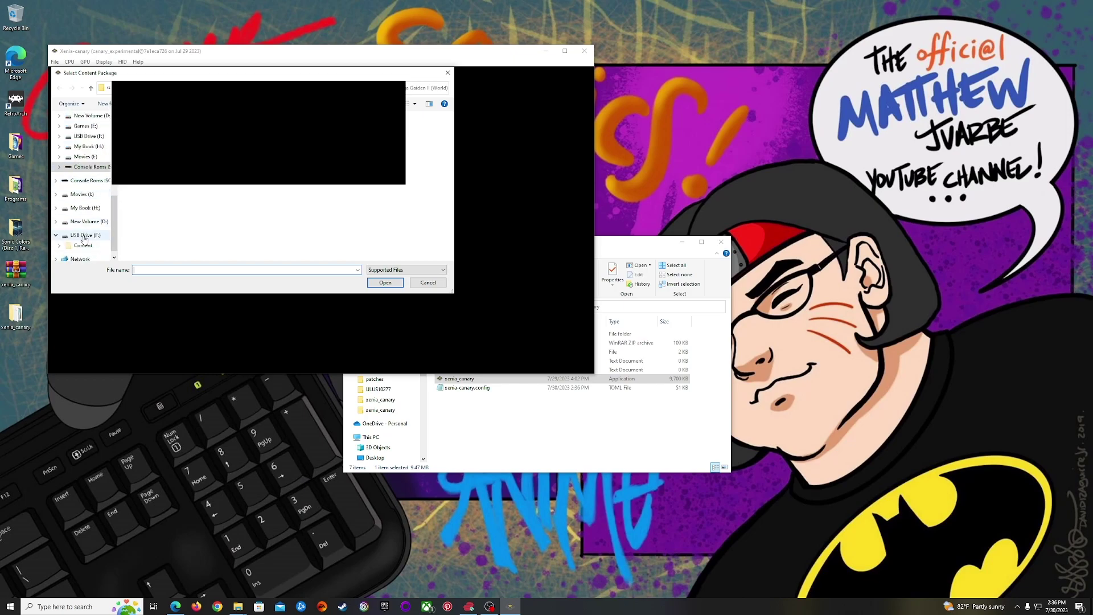
{"action": "left_click", "coordinate": [84, 236]}
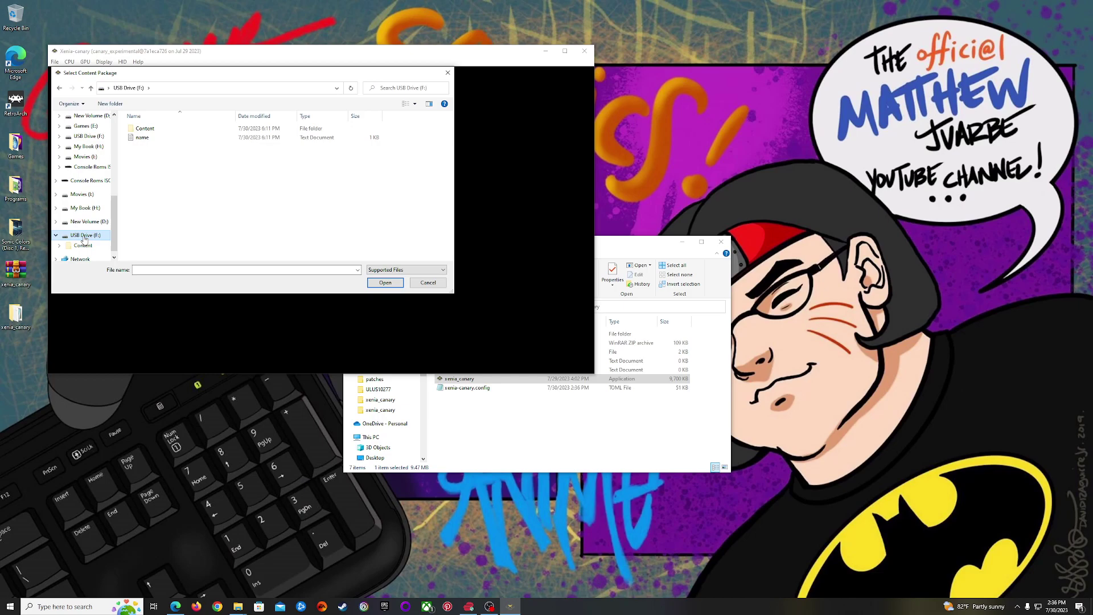
{"action": "double_click", "coordinate": [144, 128]}
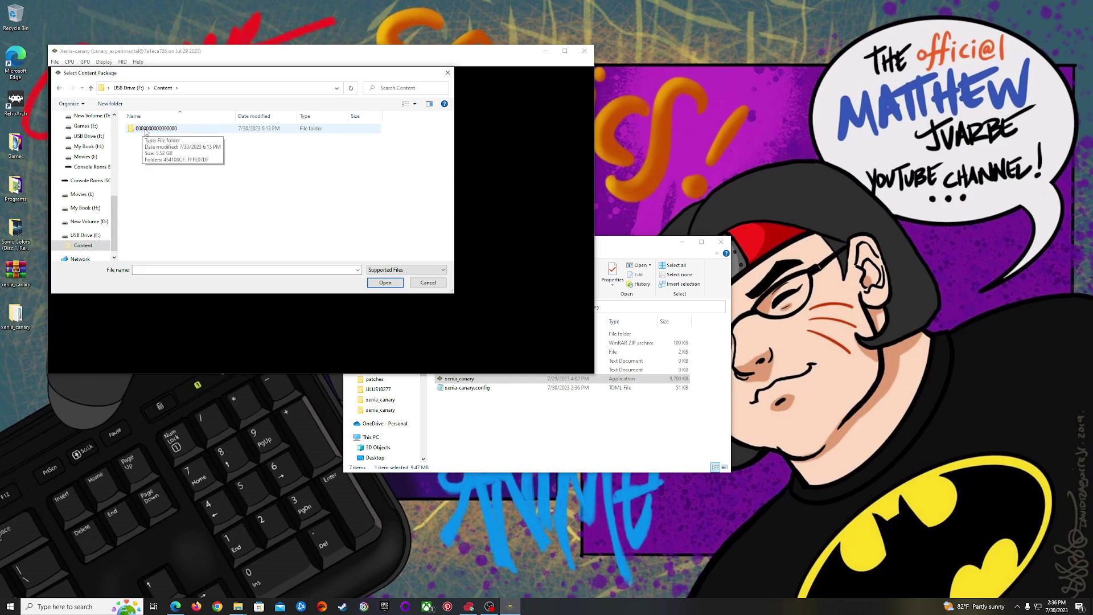
{"action": "double_click", "coordinate": [145, 130]}
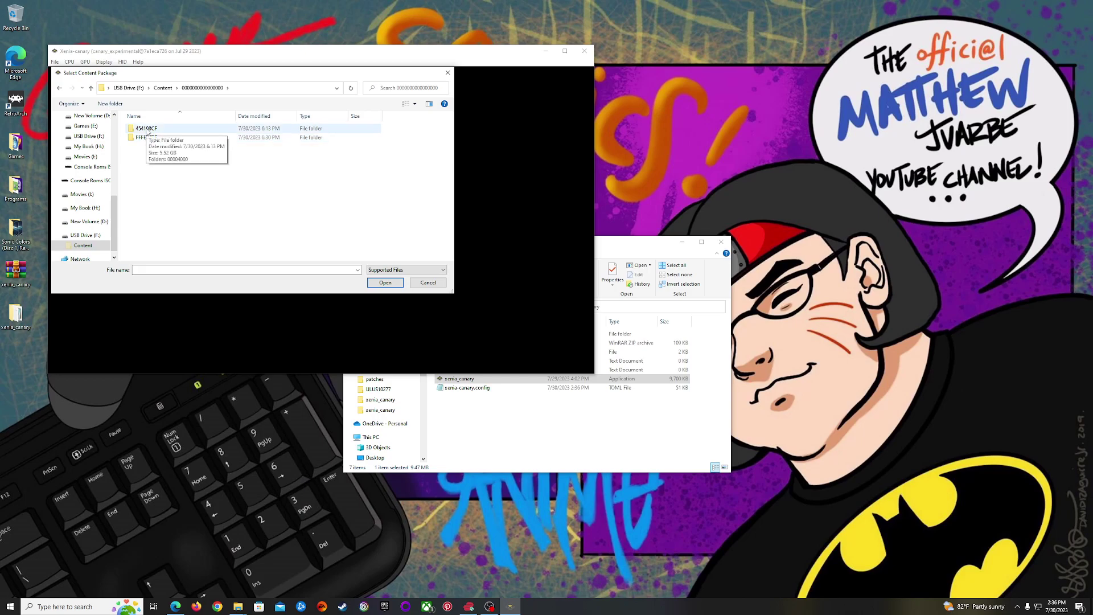
{"action": "double_click", "coordinate": [147, 130]}
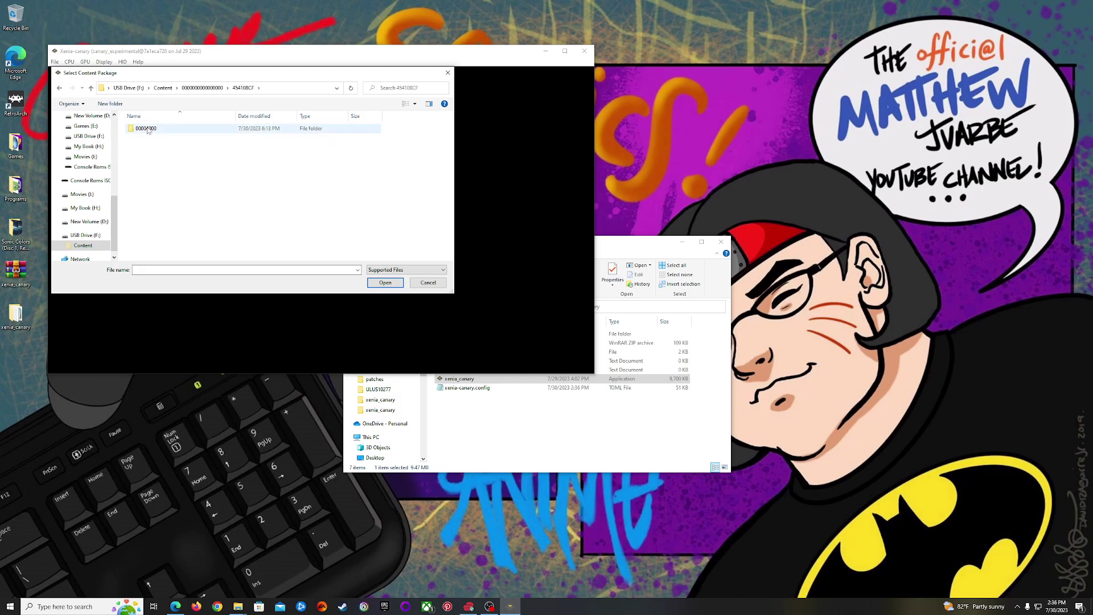
{"action": "double_click", "coordinate": [143, 129]}
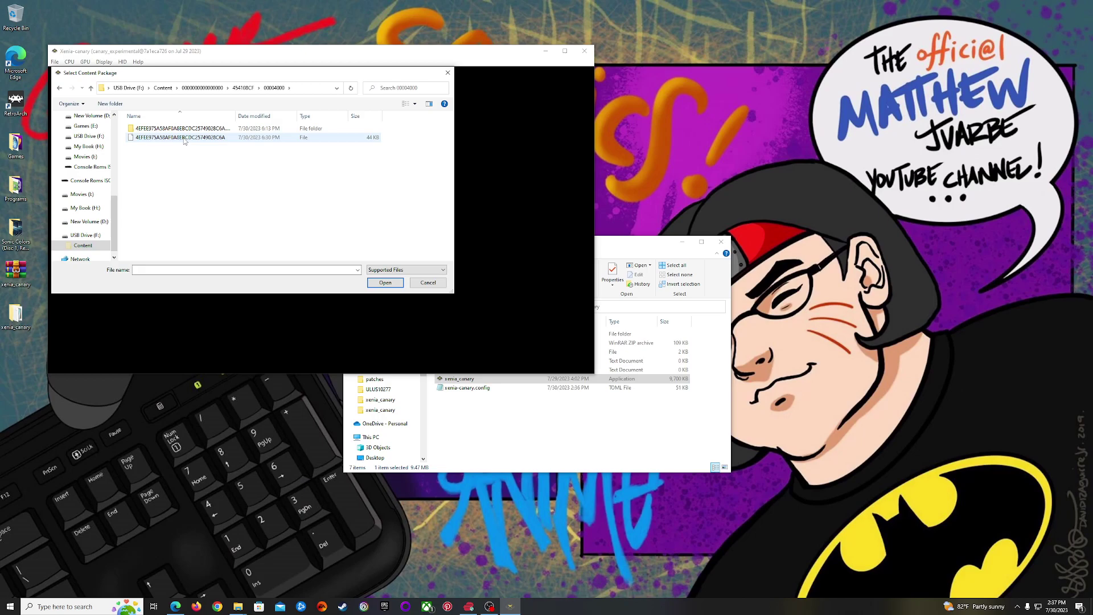
{"action": "double_click", "coordinate": [183, 138]}
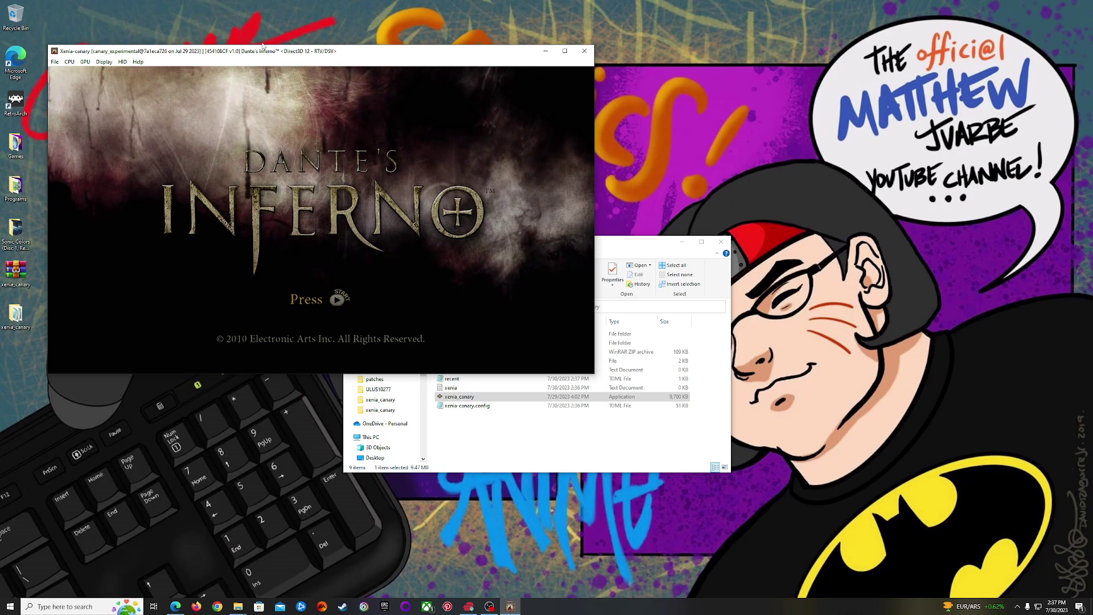
{"action": "left_click_drag", "start_coordinate": [278, 54], "coordinate": [369, 115]}
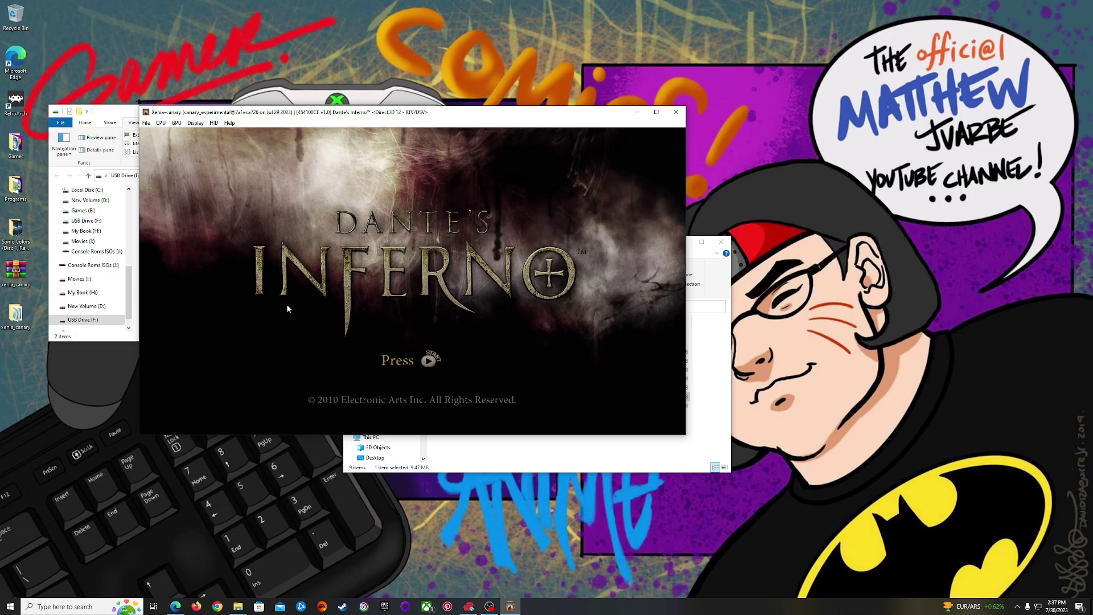